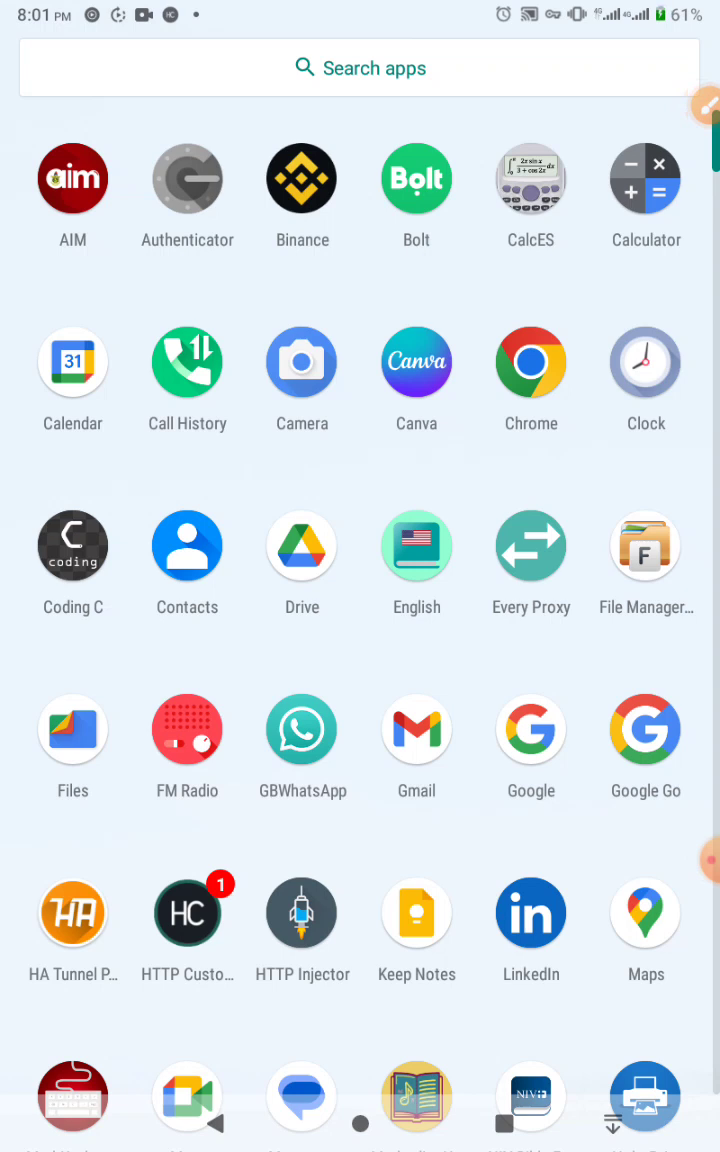
Scroll down, up and down again through the app drawer.
scroll(360, 600, down, 3)
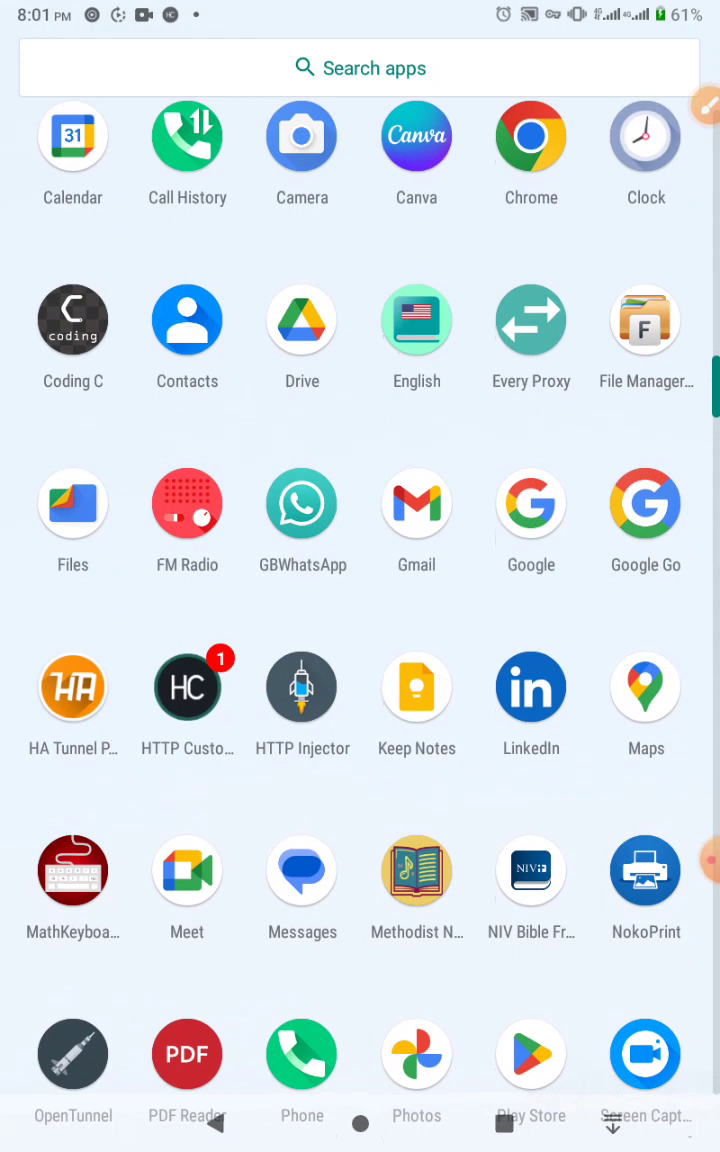
scroll(360, 600, up, 2)
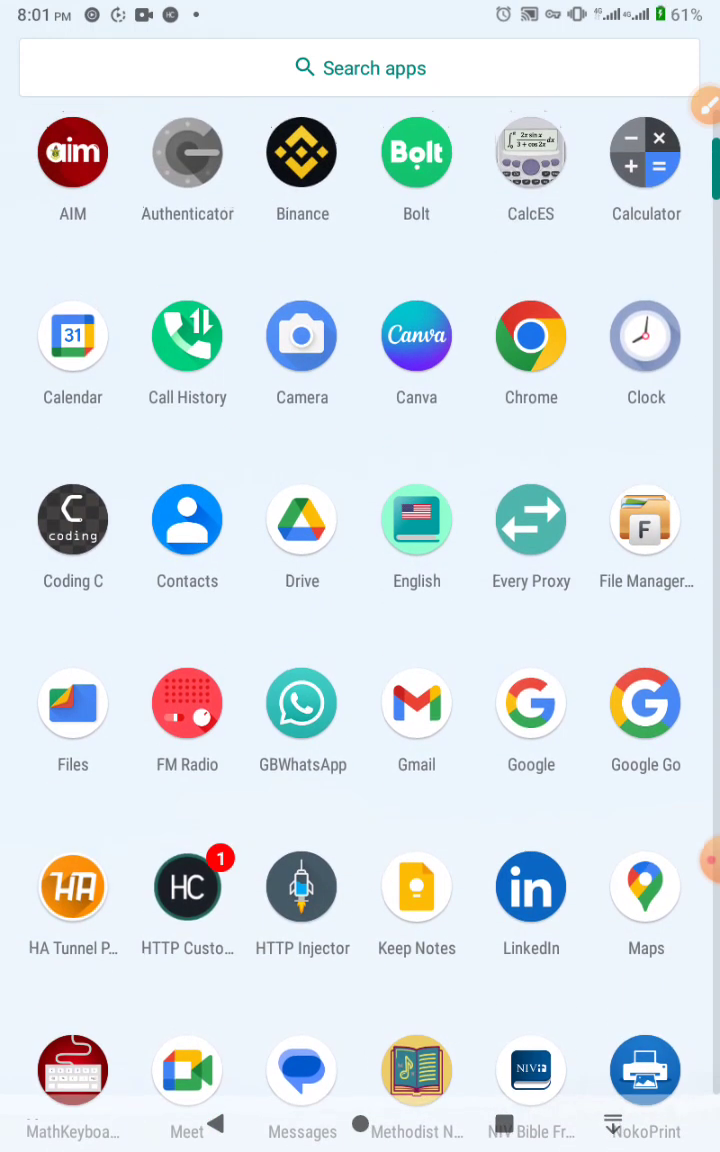
scroll(360, 600, down, 3)
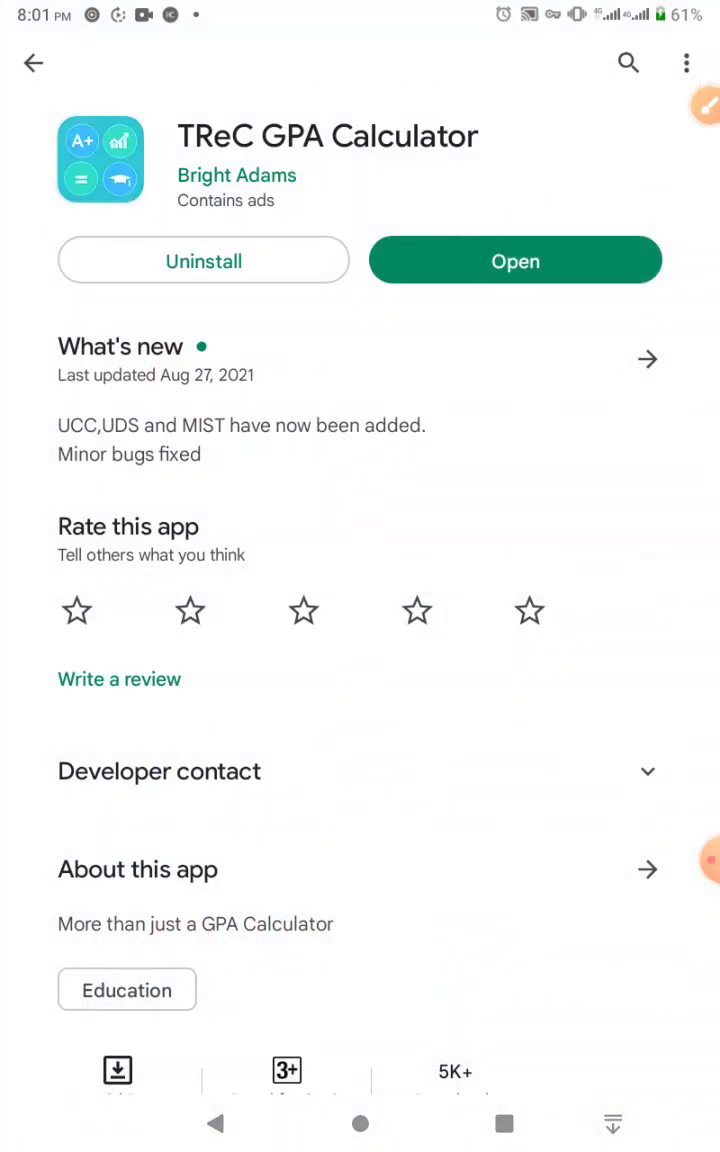
Go back to the results and search the Play Store again for 'trec'.
key(Escape)
click(114, 68)
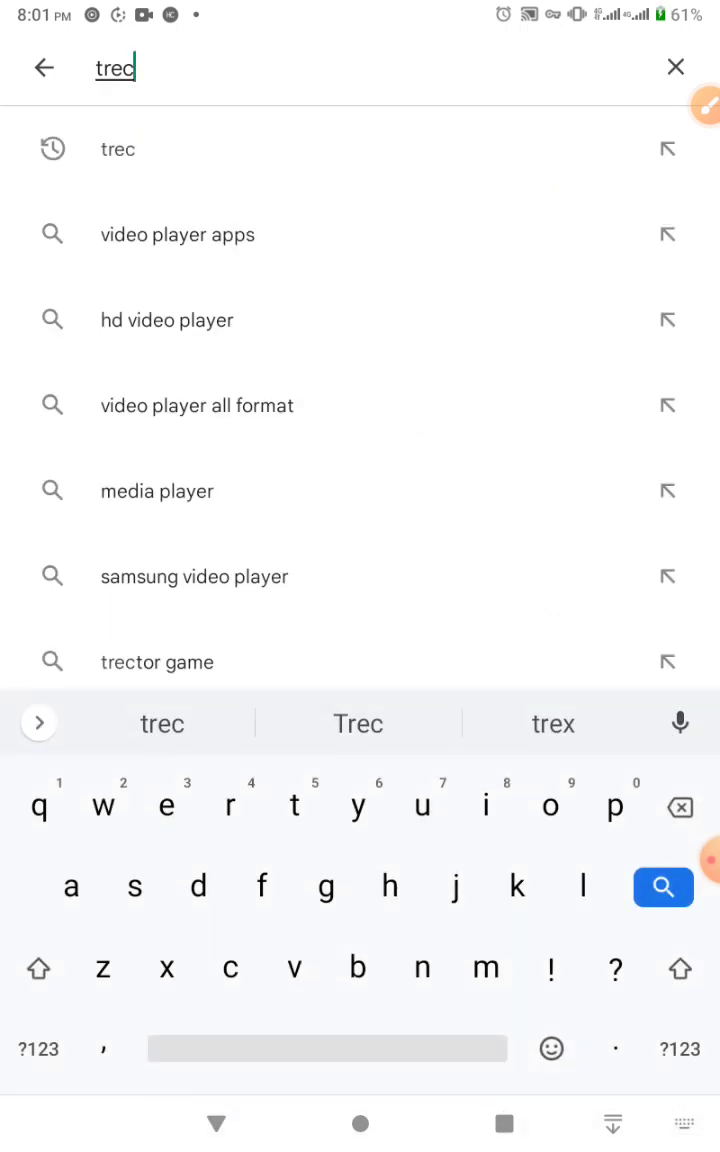
key(BackSpace)
key(BackSpace)
key(BackSpace)
text(r)
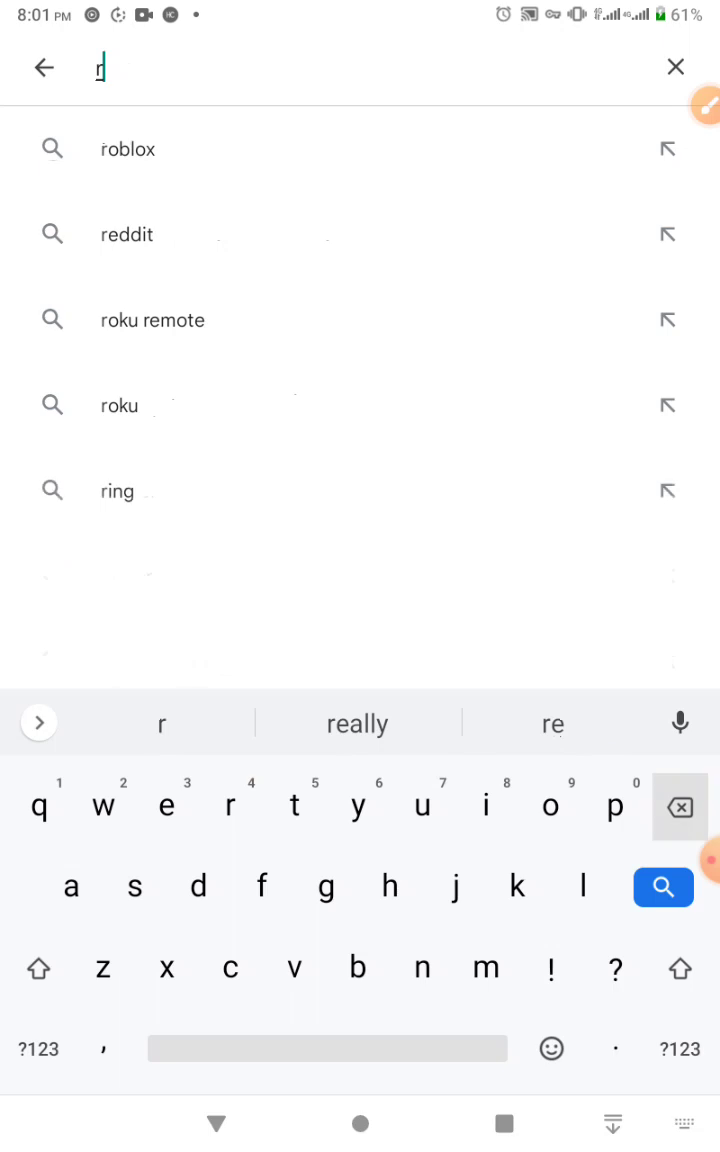
key(BackSpace)
text(trec)
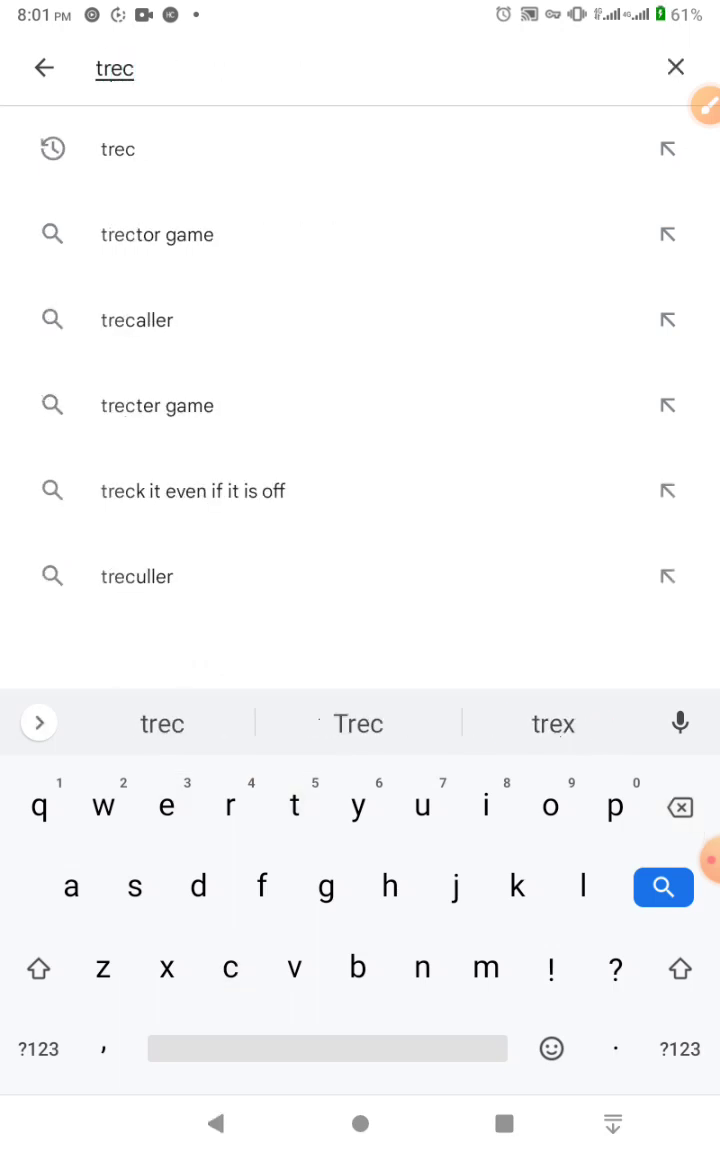
key(Return)
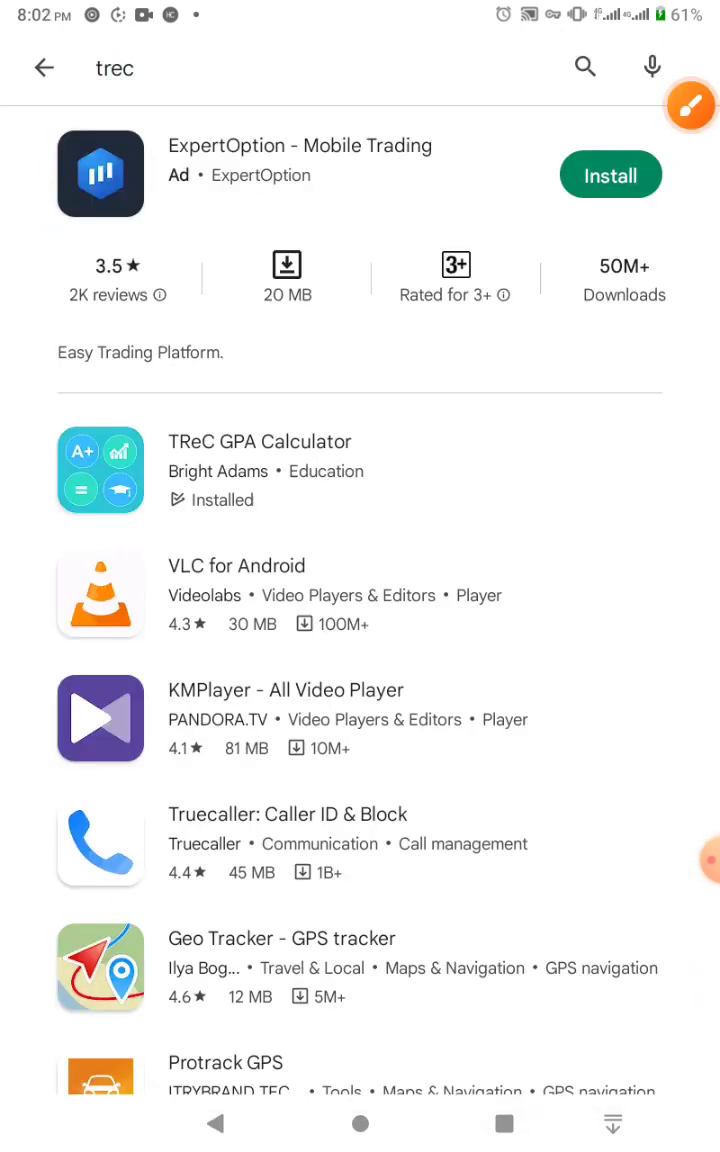
Open the TReC GPA Calculator store listing and launch the app.
click(708, 860)
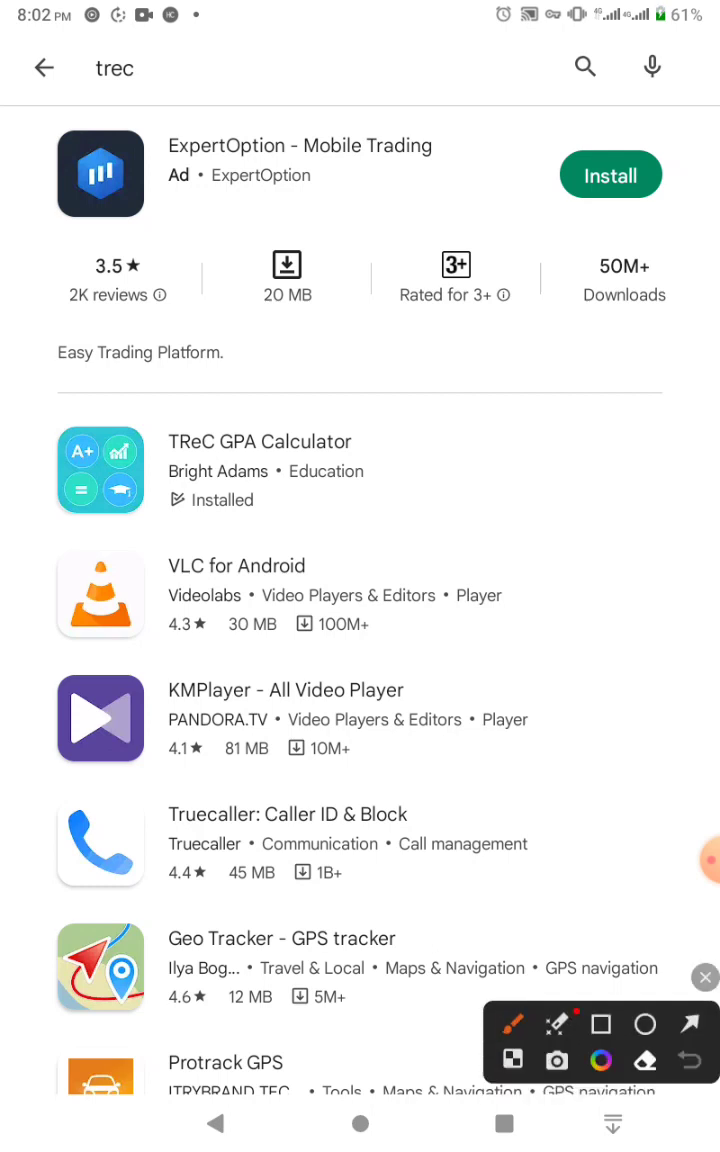
click(600, 1023)
mouse_move(62, 427)
mouse_down()
mouse_move(159, 520)
mouse_move(407, 522)
mouse_up()
click(705, 976)
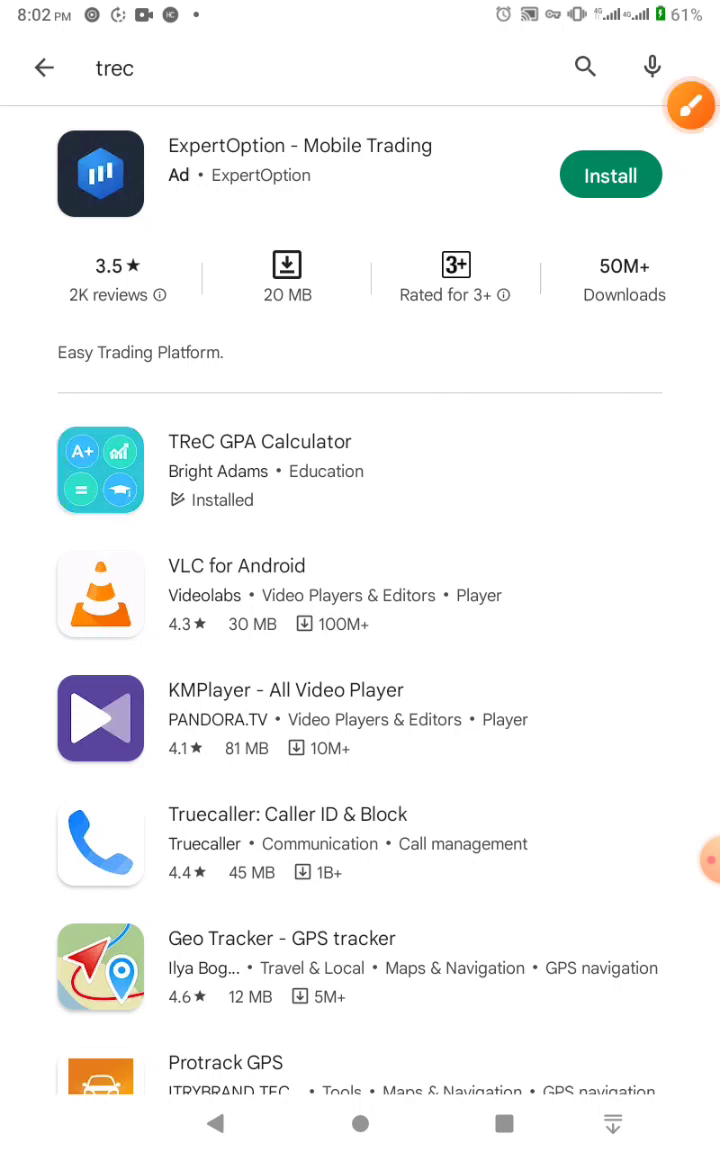
click(260, 470)
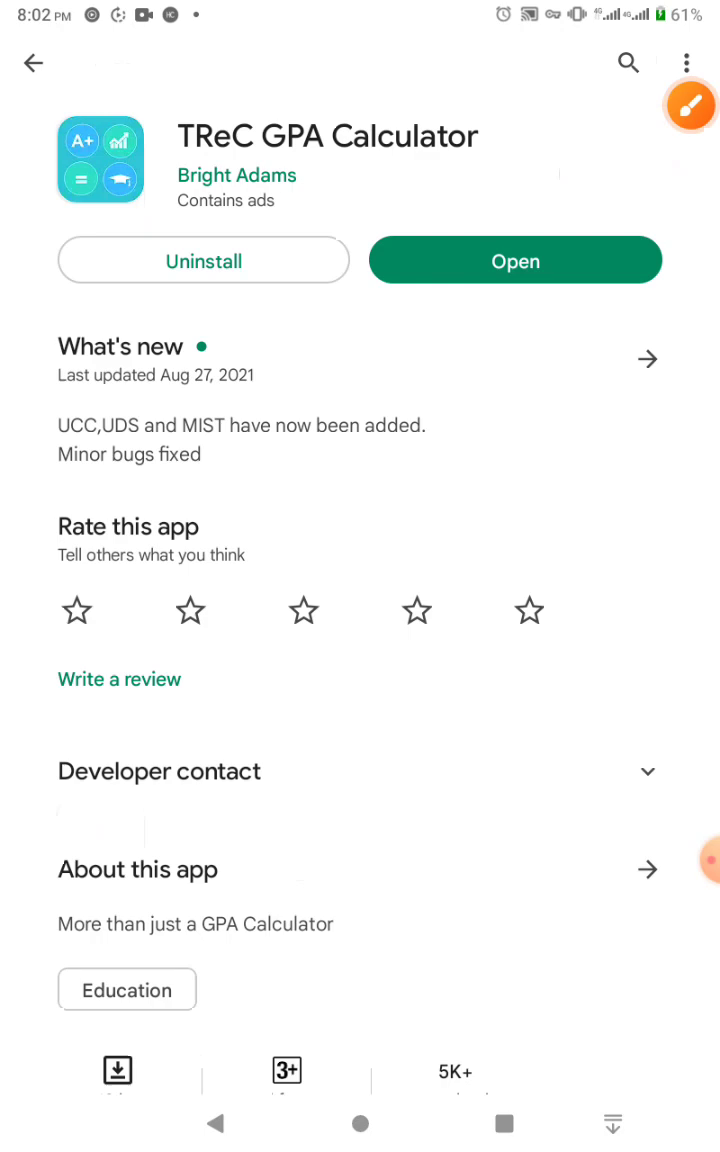
click(515, 261)
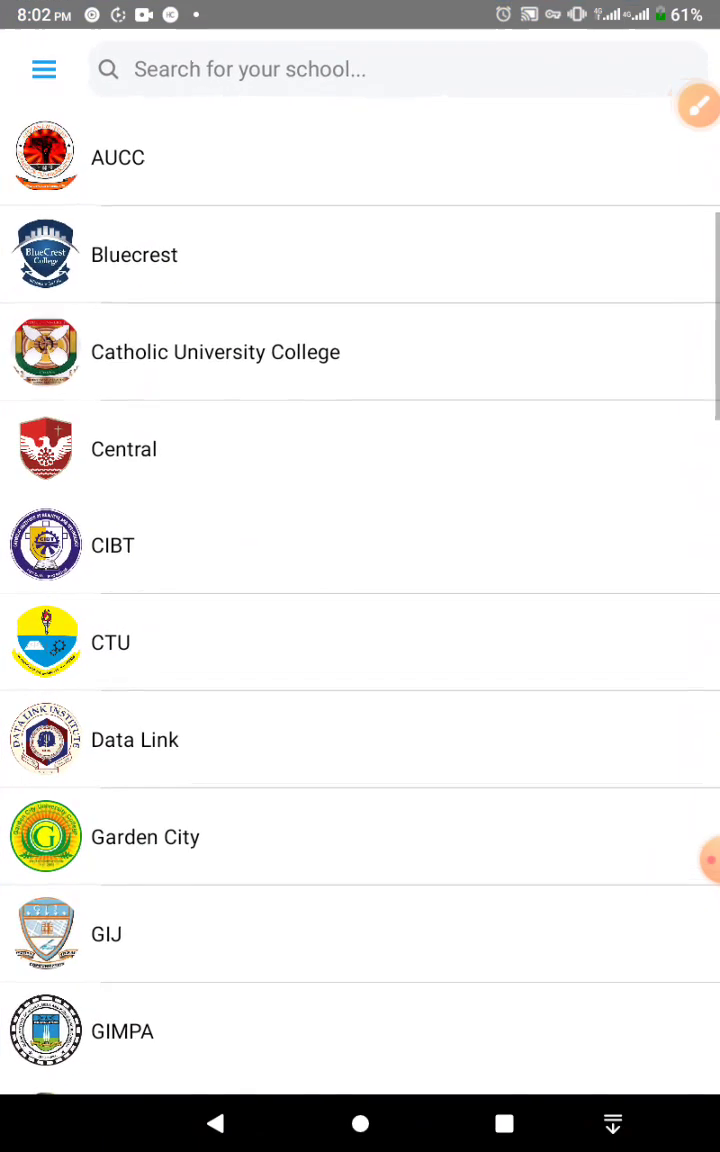
Scroll the school list and open the KNUST school page.
scroll(360, 560, down, 10)
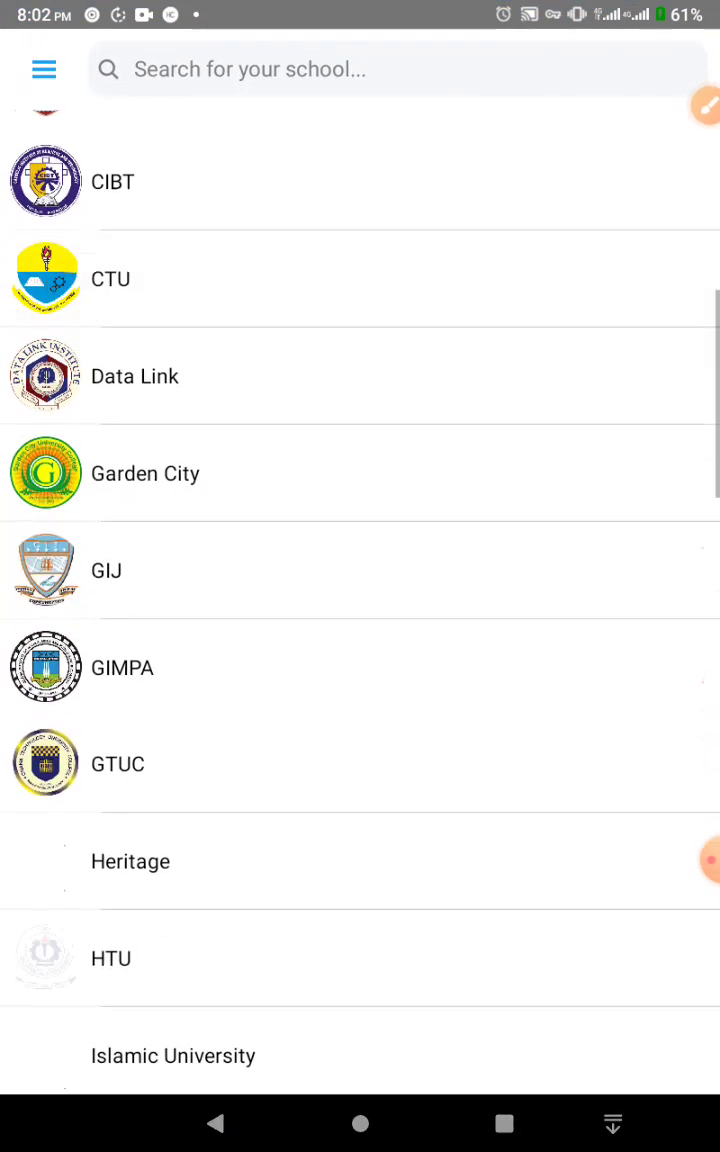
scroll(360, 560, down, 6)
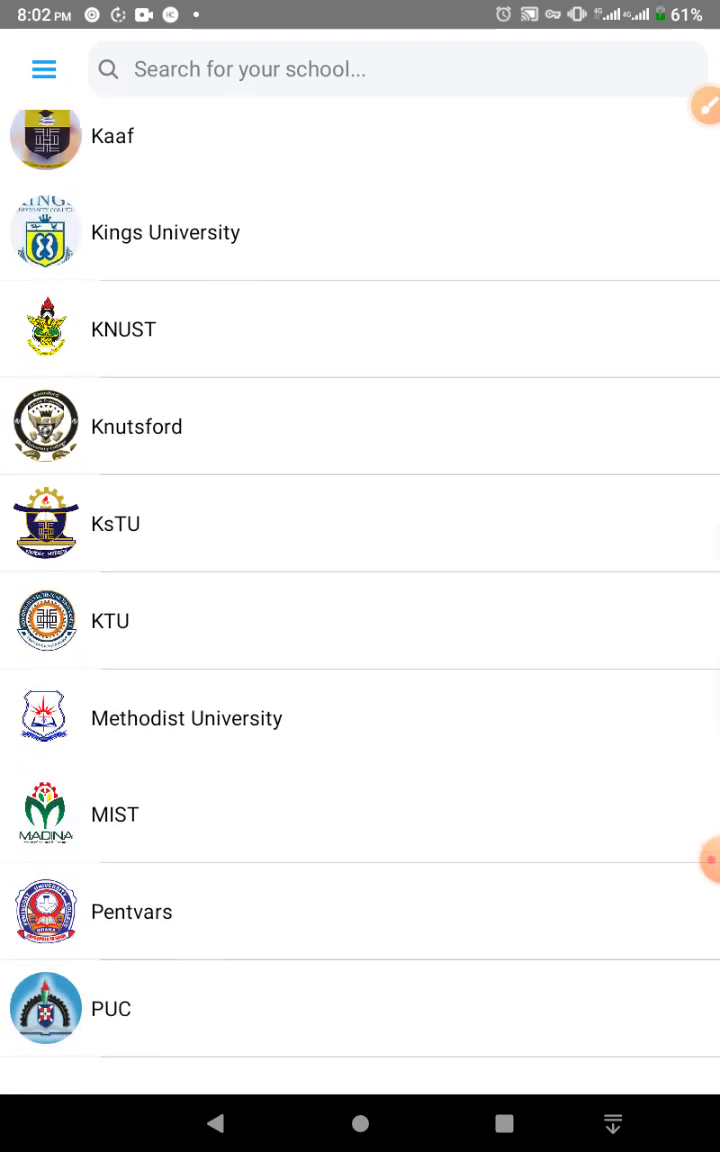
click(123, 329)
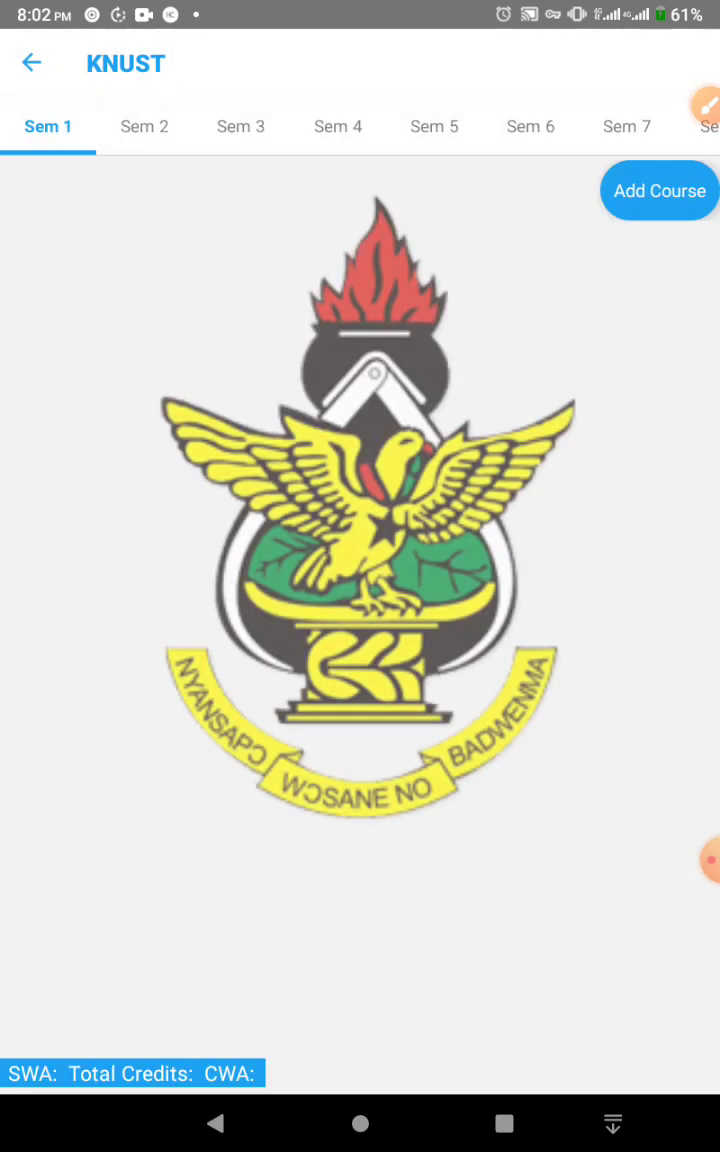
click(707, 103)
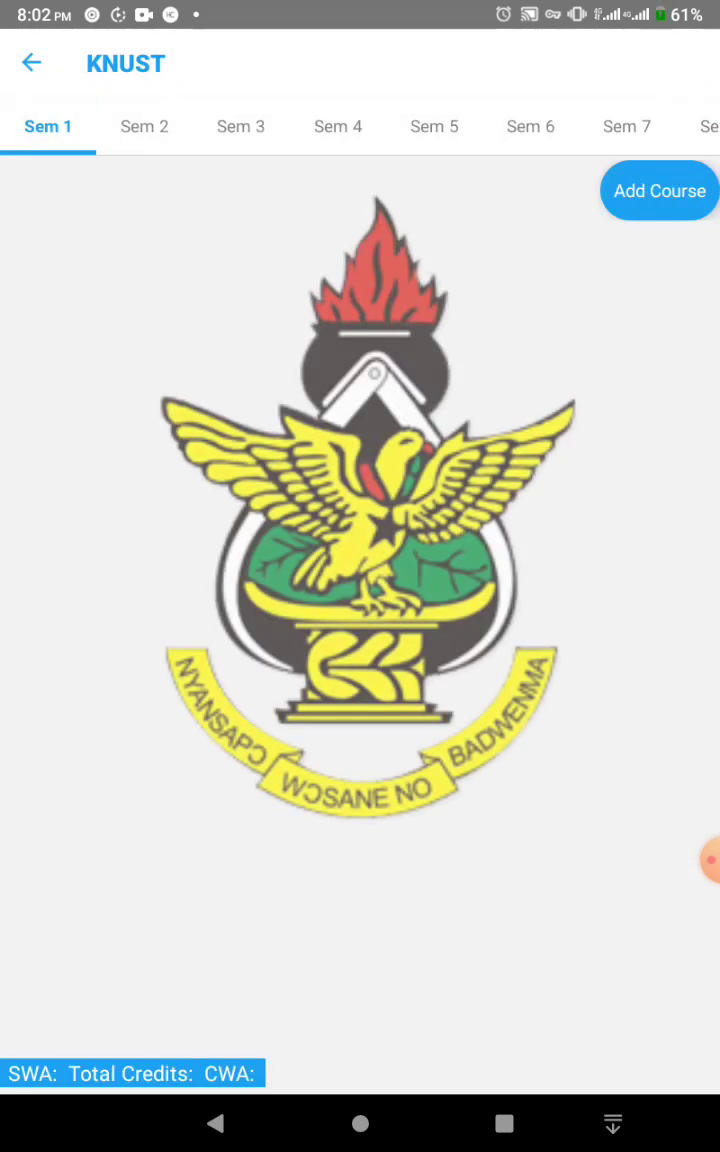
click(690, 1022)
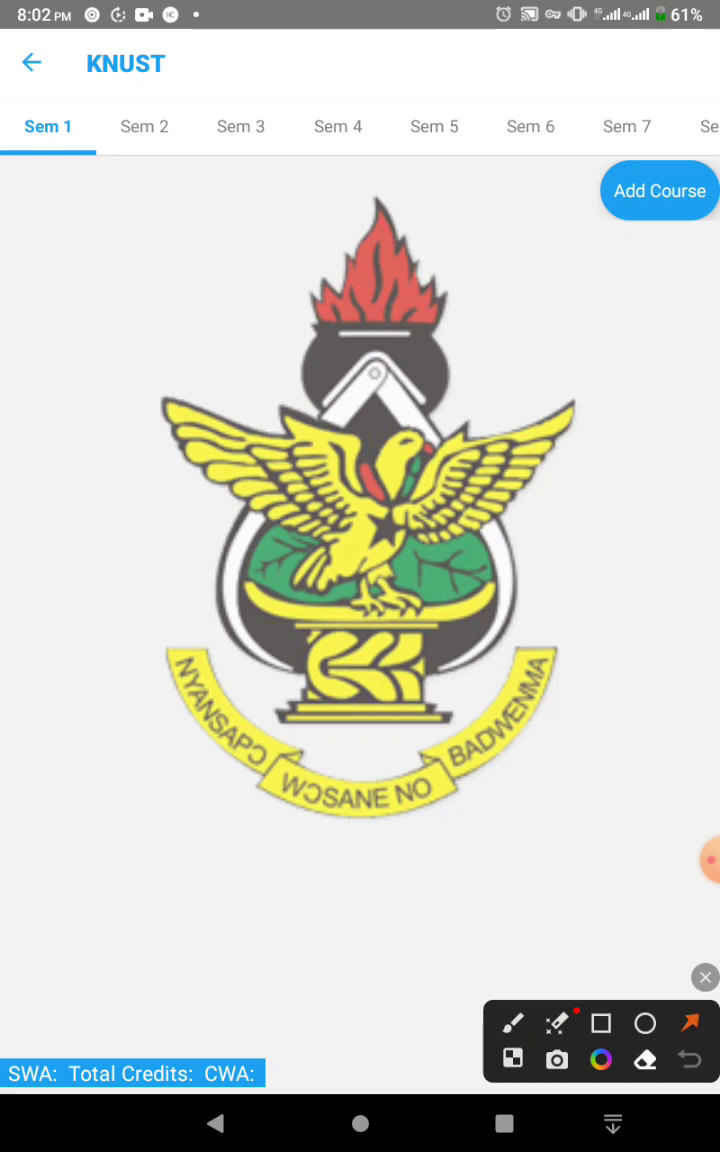
drag(142, 325, 45, 135)
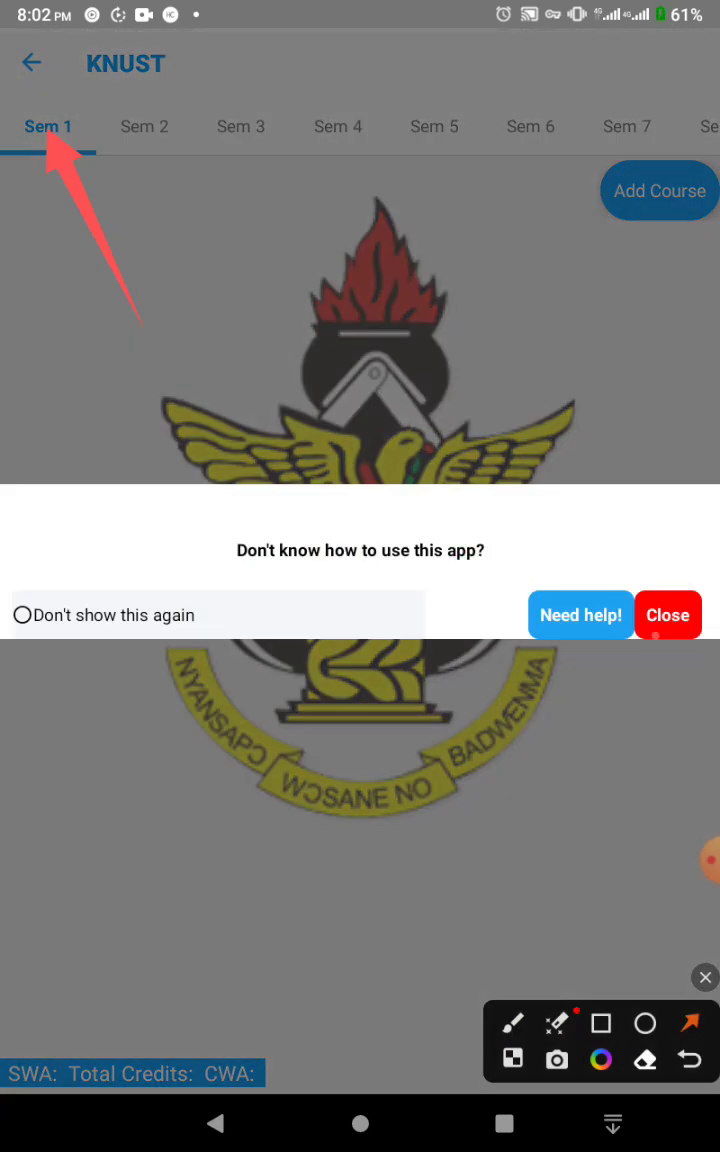
click(705, 977)
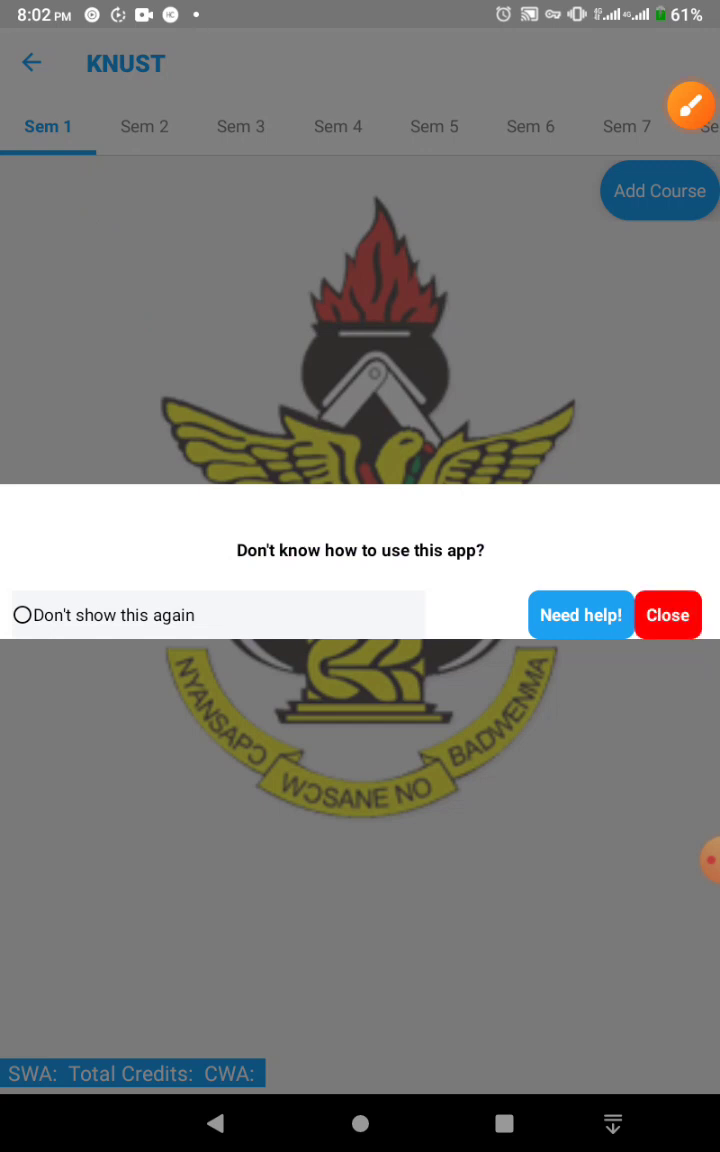
Close the 'Don't know how to use this app?' help dialog, leaving Sem 1 showing.
click(668, 615)
click(703, 103)
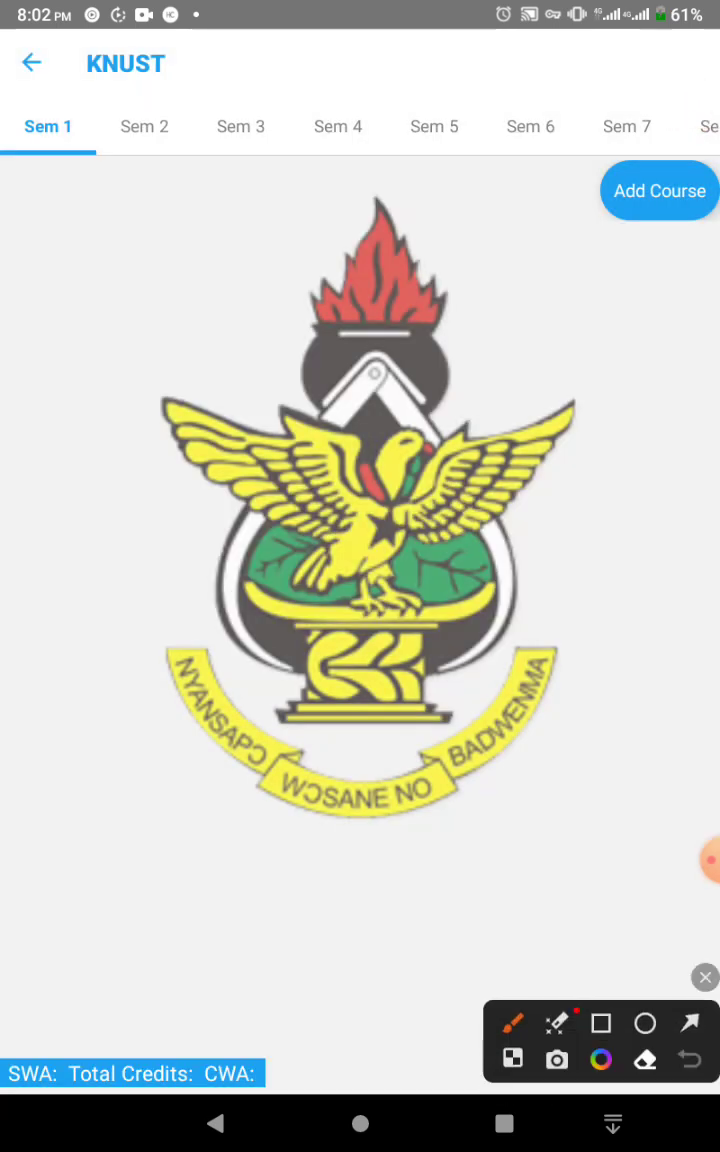
click(690, 1022)
mouse_move(180, 358)
mouse_down()
mouse_move(90, 206)
mouse_move(72, 142)
mouse_up()
mouse_move(277, 278)
mouse_down()
mouse_move(172, 138)
mouse_move(262, 157)
mouse_up()
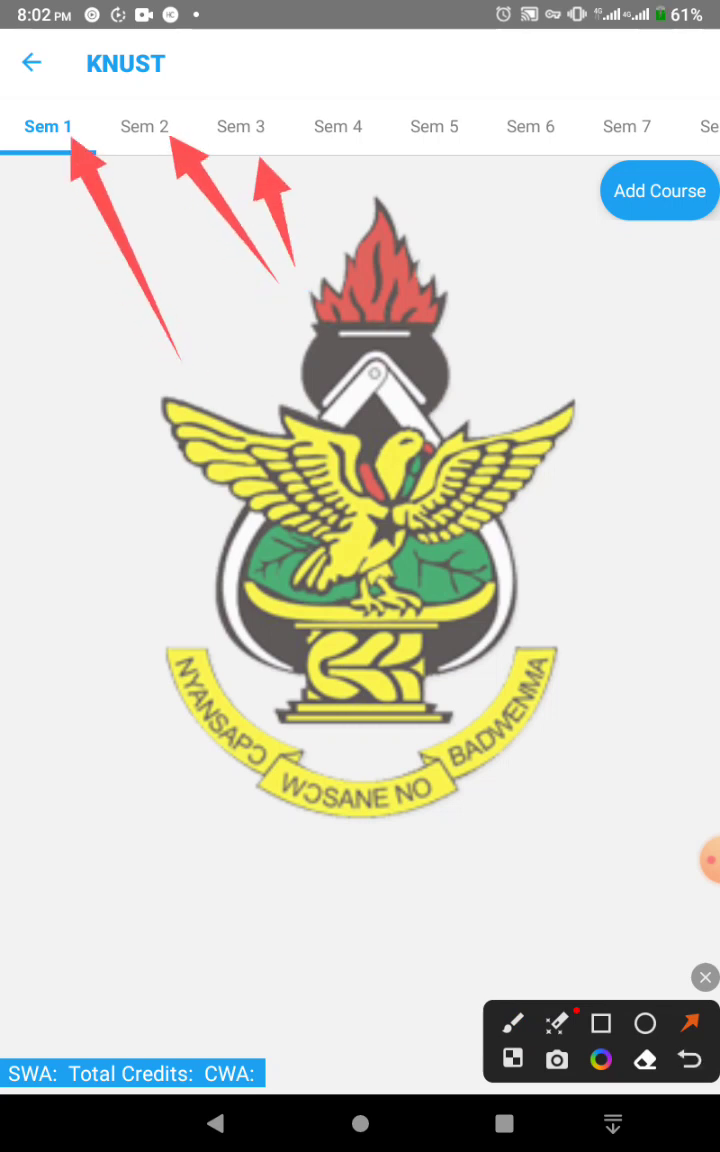
mouse_move(612, 390)
mouse_down()
mouse_move(645, 280)
mouse_move(668, 237)
mouse_up()
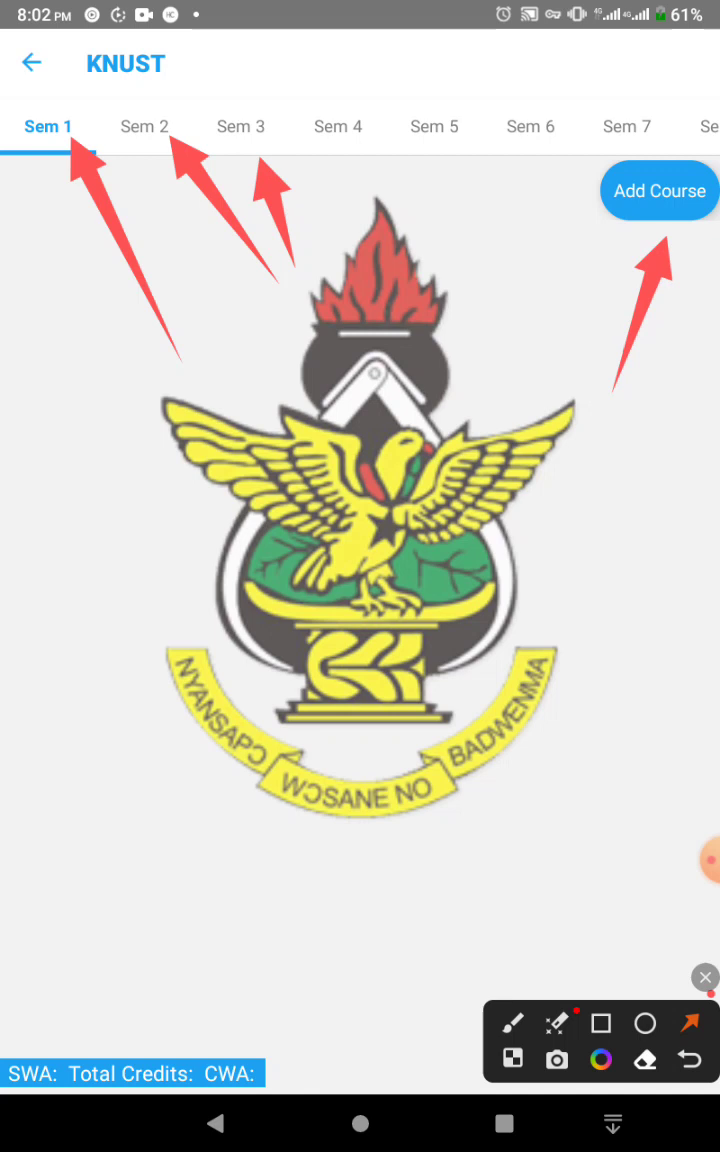
click(705, 977)
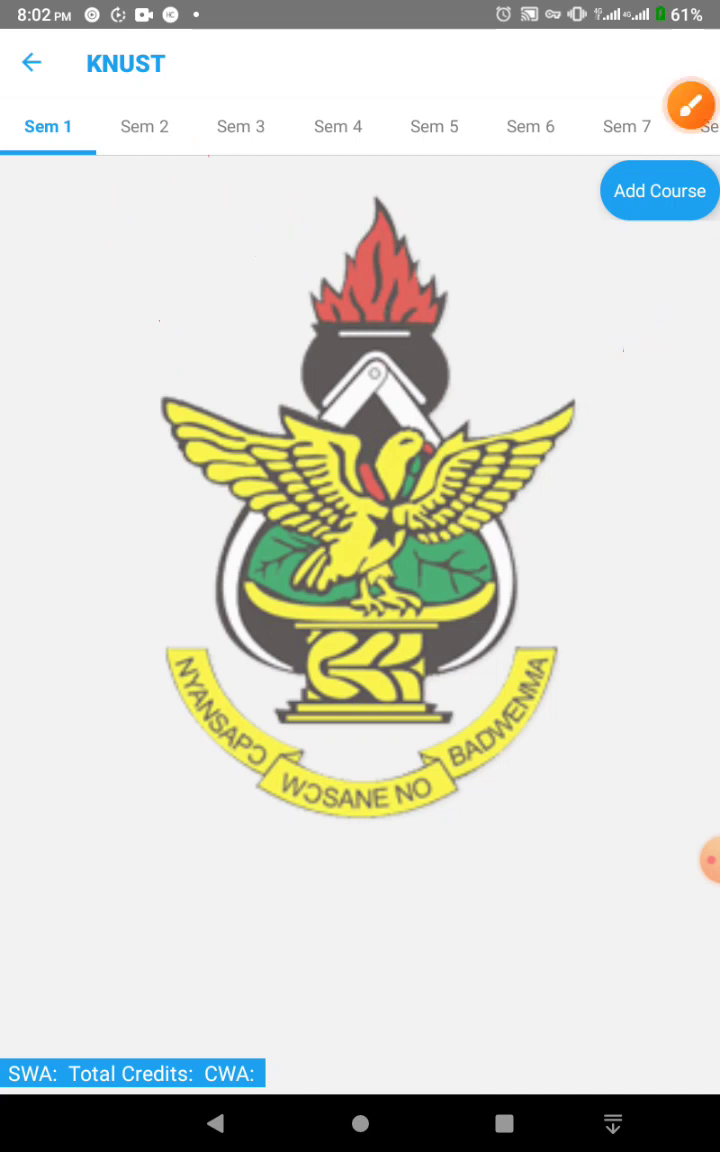
Add course A with score 93 and 4 credits.
click(660, 190)
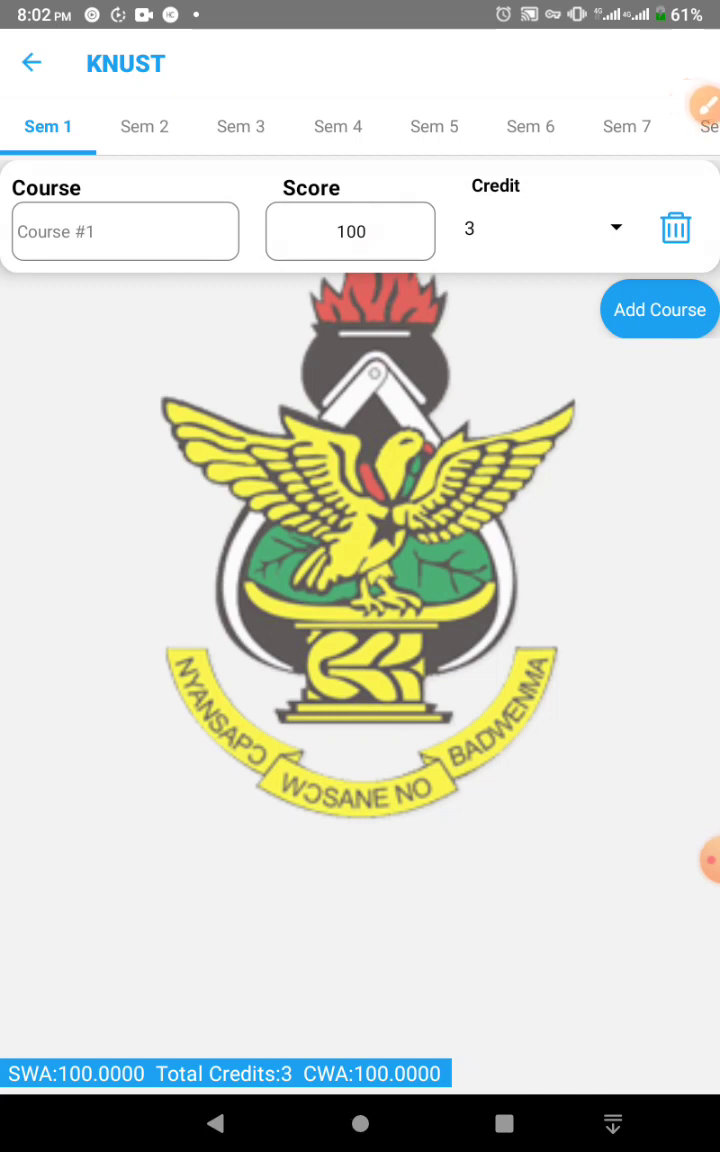
click(125, 231)
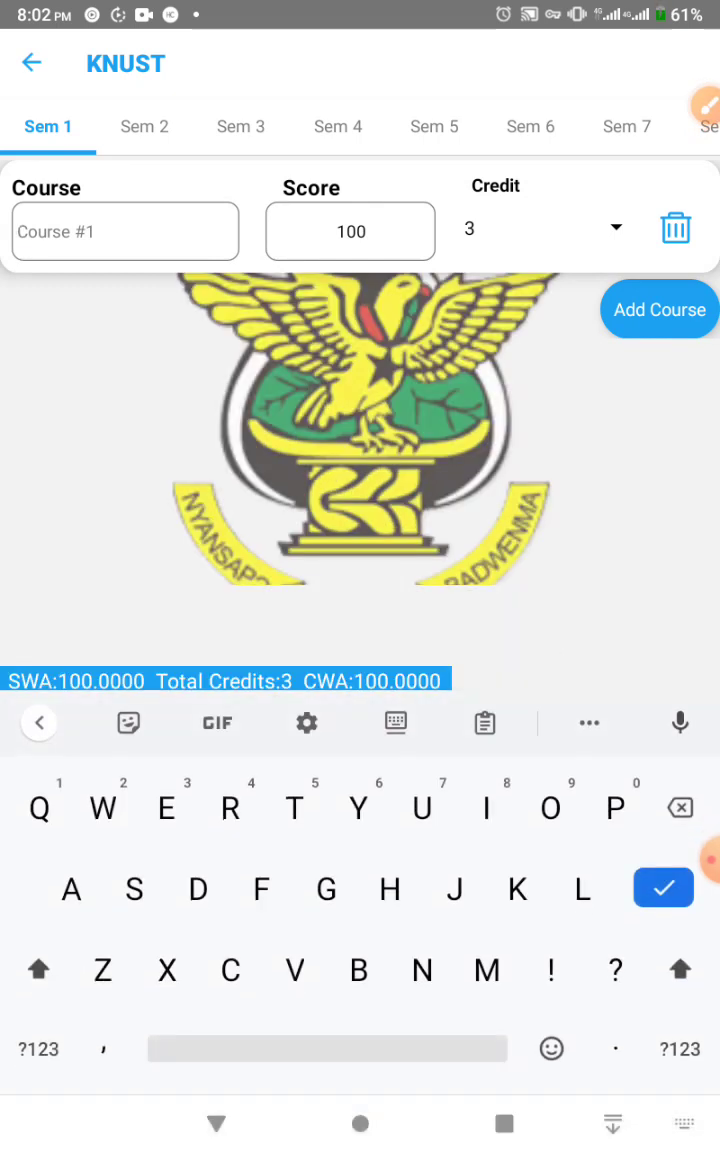
text(A)
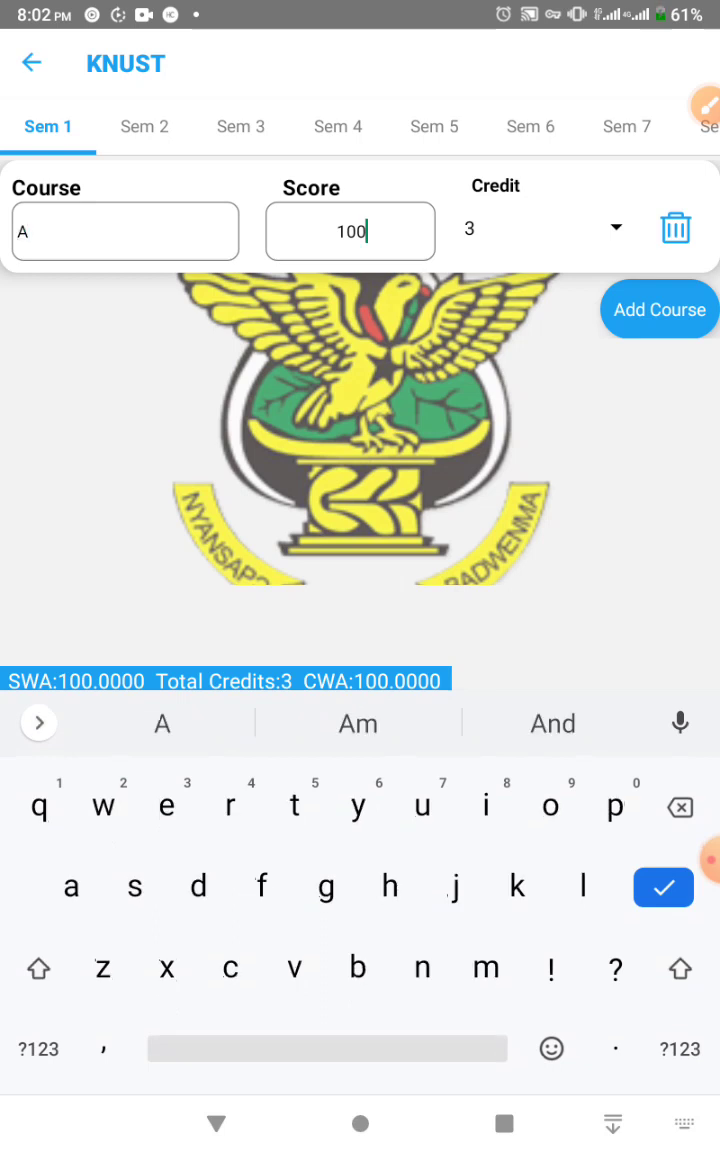
click(350, 231)
key(BackSpace)
key(BackSpace)
key(BackSpace)
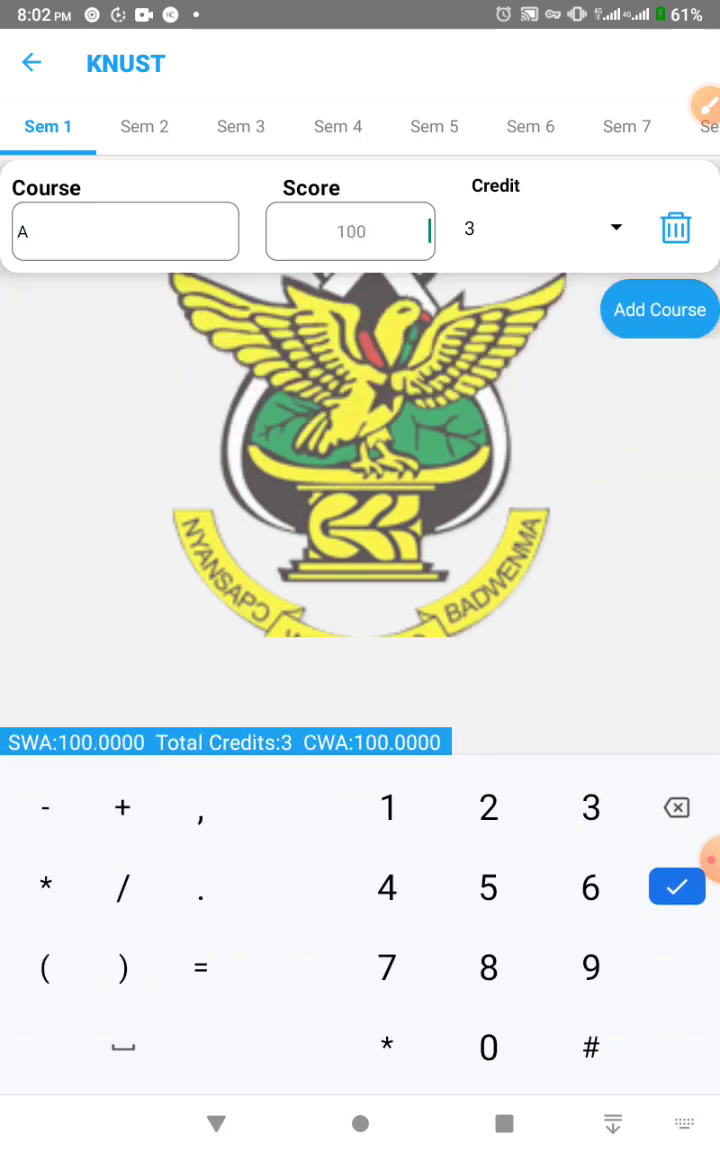
text(93)
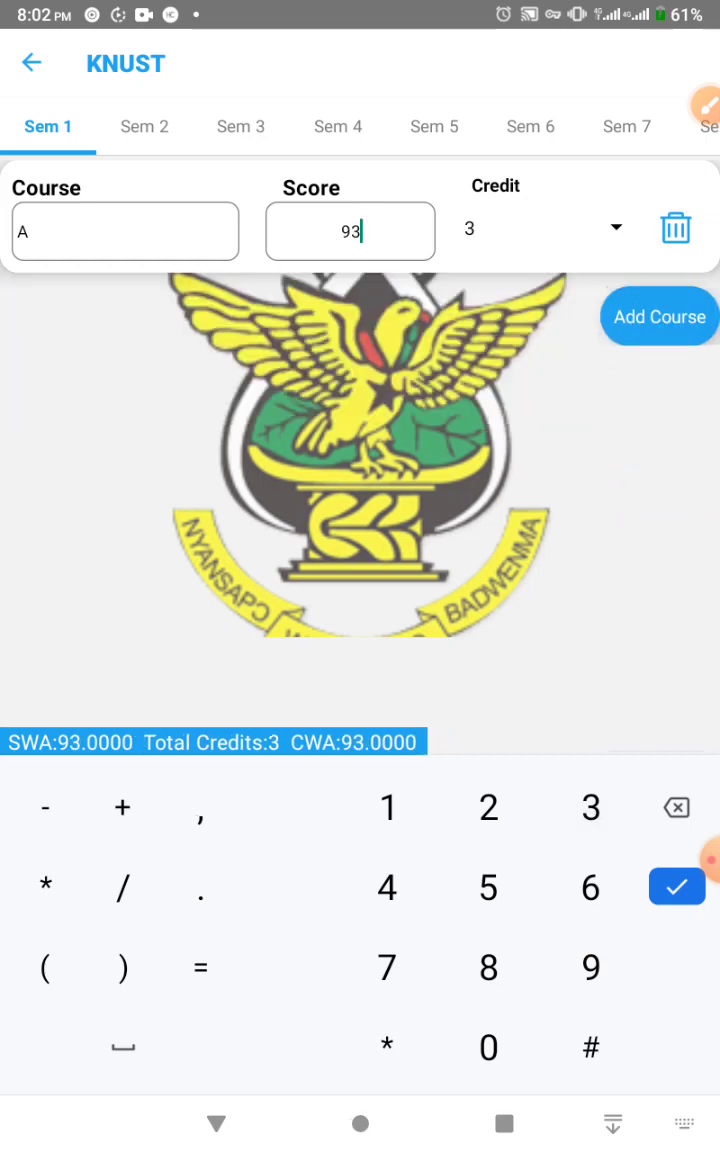
click(616, 228)
click(300, 562)
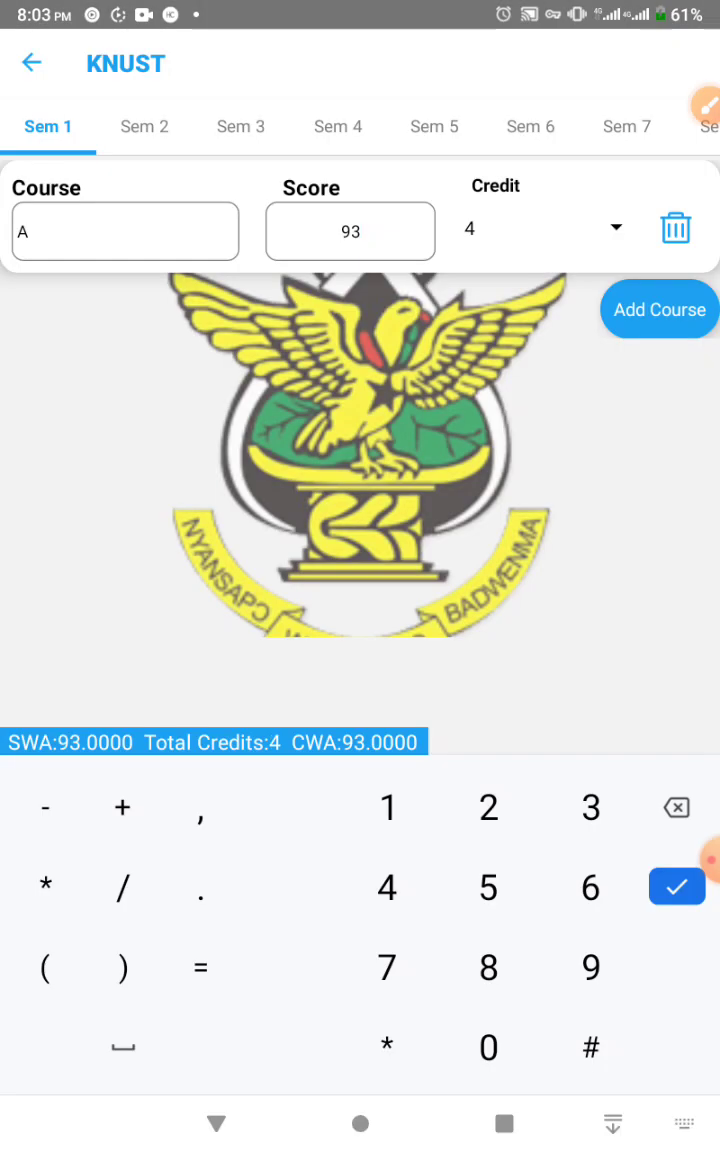
key(Return)
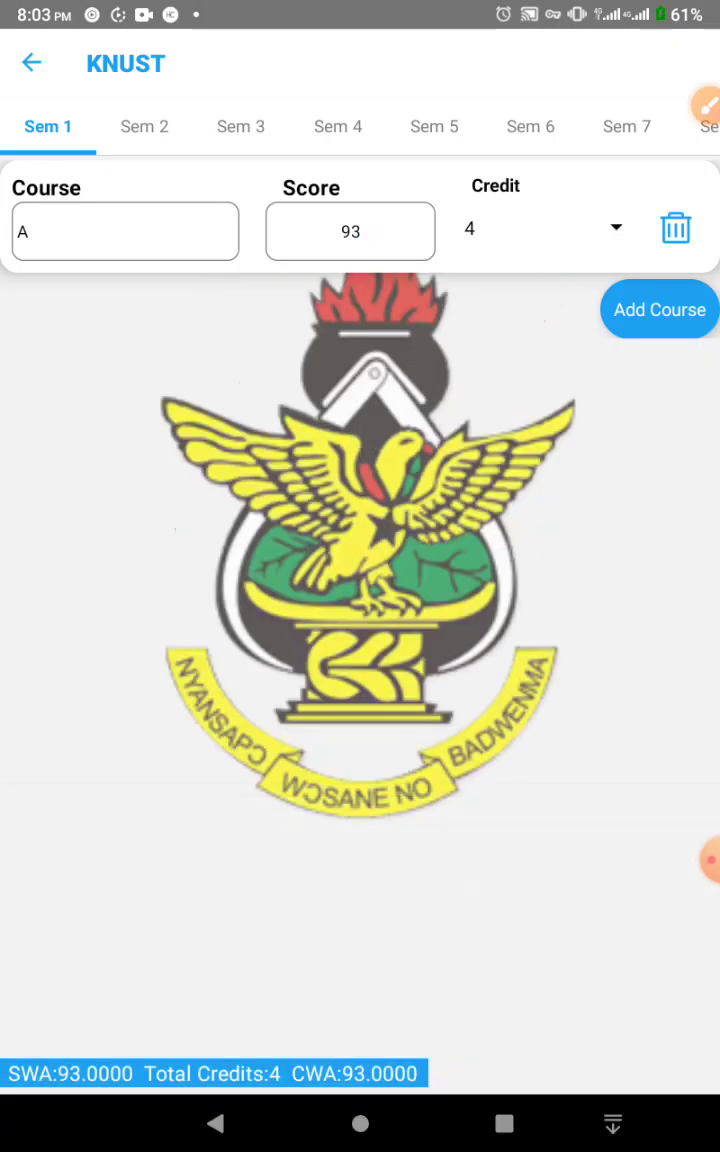
Add course B with score 77, keeping the default 3 credits.
click(659, 309)
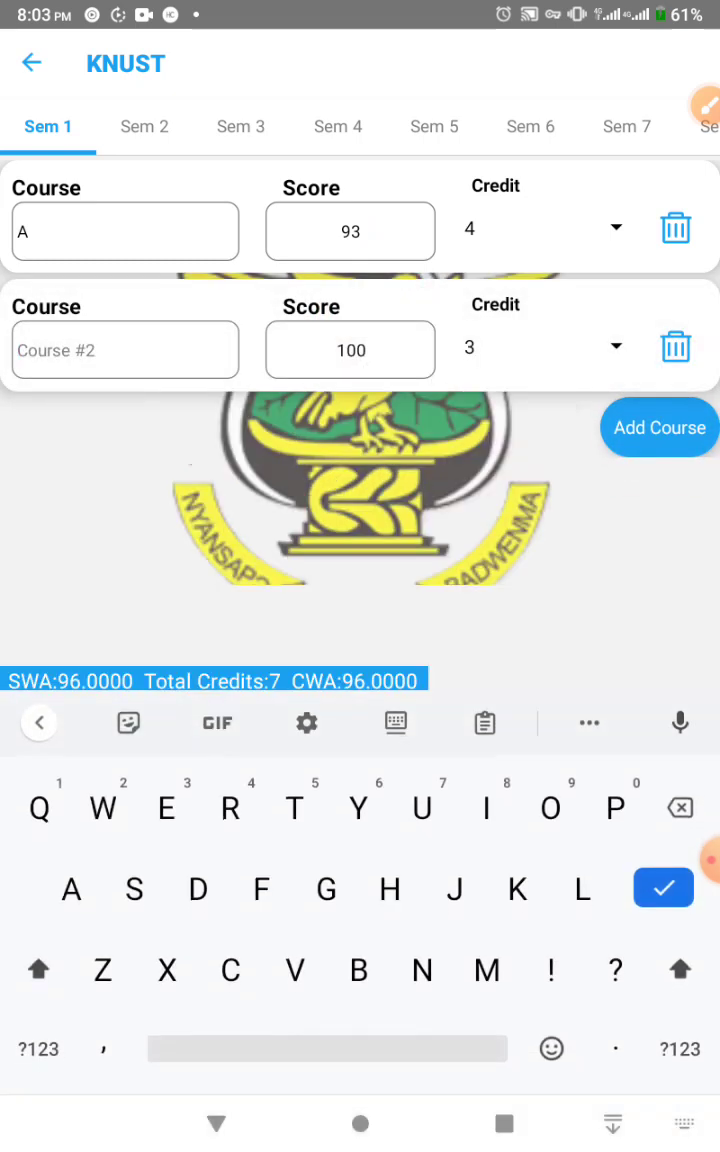
text(B)
click(38, 1048)
click(367, 349)
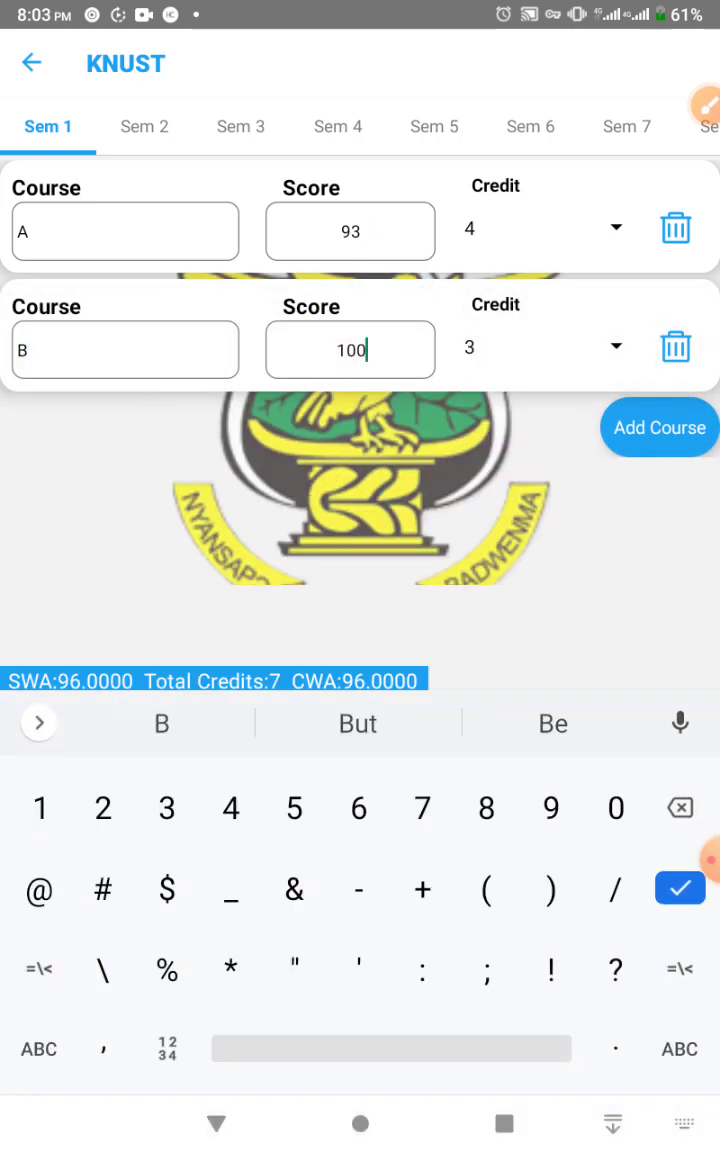
key(BackSpace)
key(BackSpace)
key(BackSpace)
text(7)
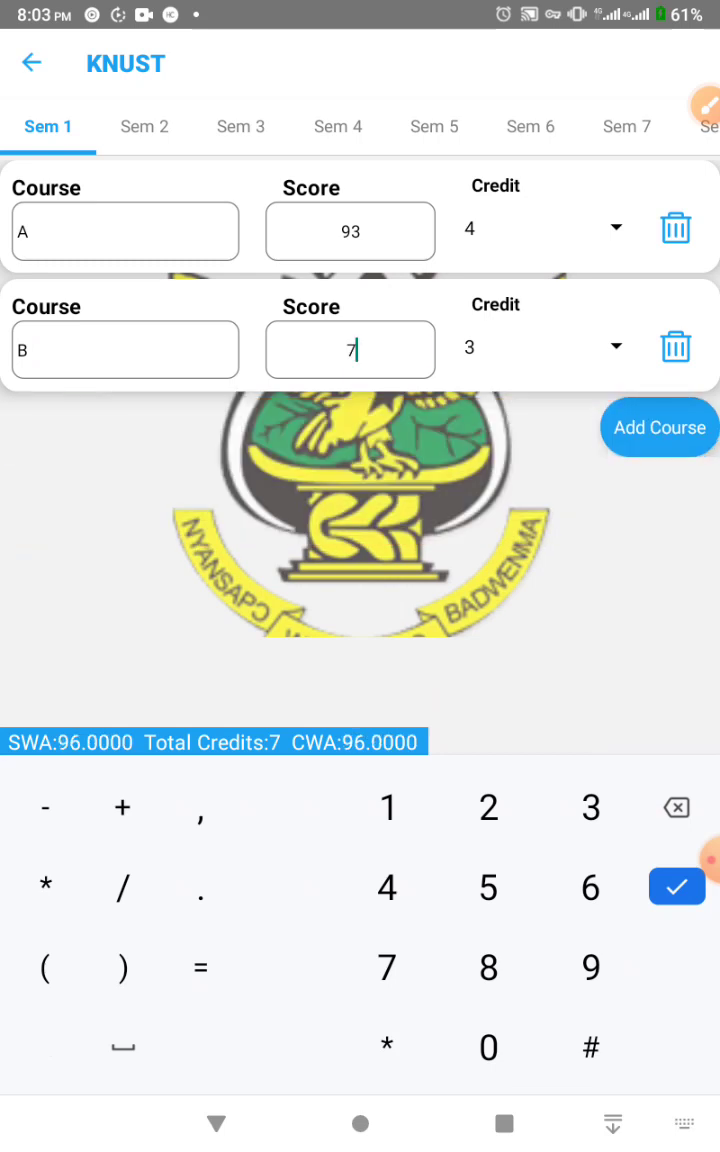
text(7)
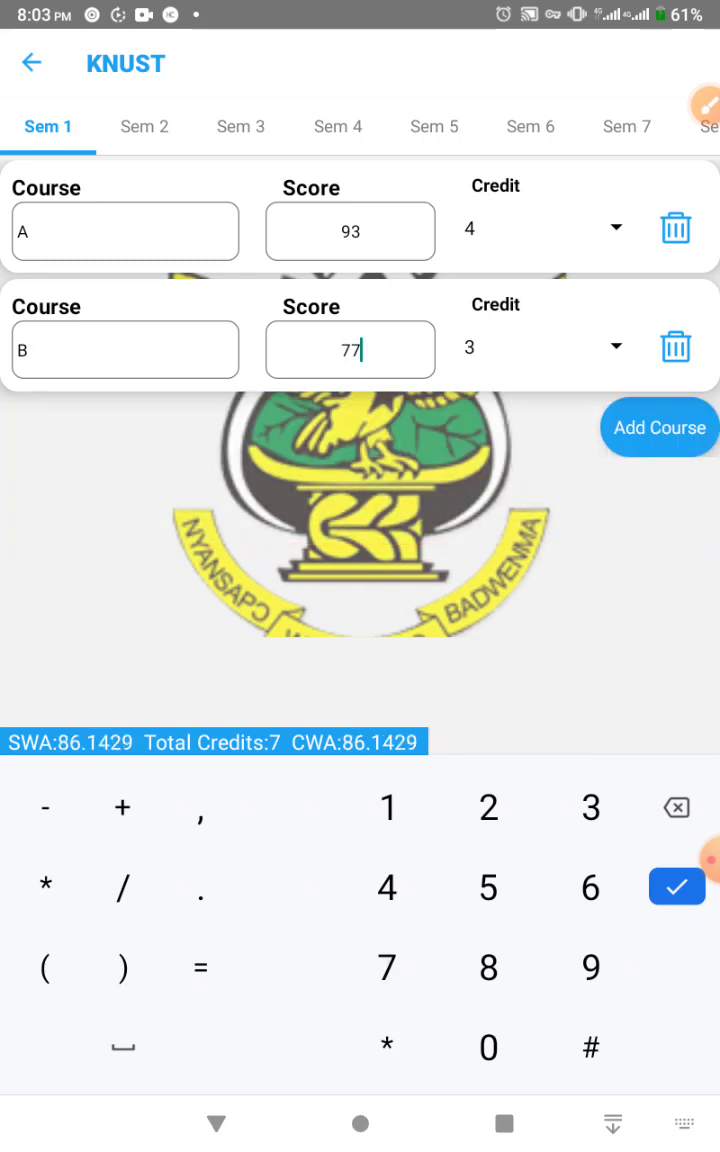
key(Return)
Add course C with score 68 and 2 credits.
click(659, 427)
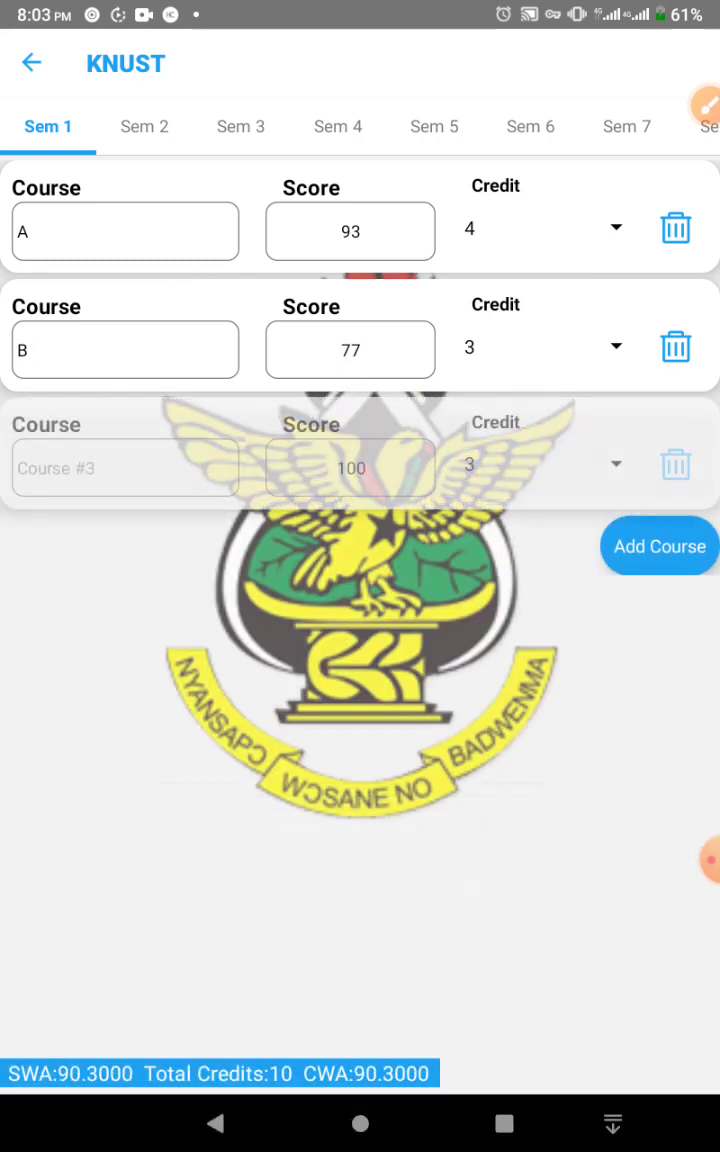
text(C)
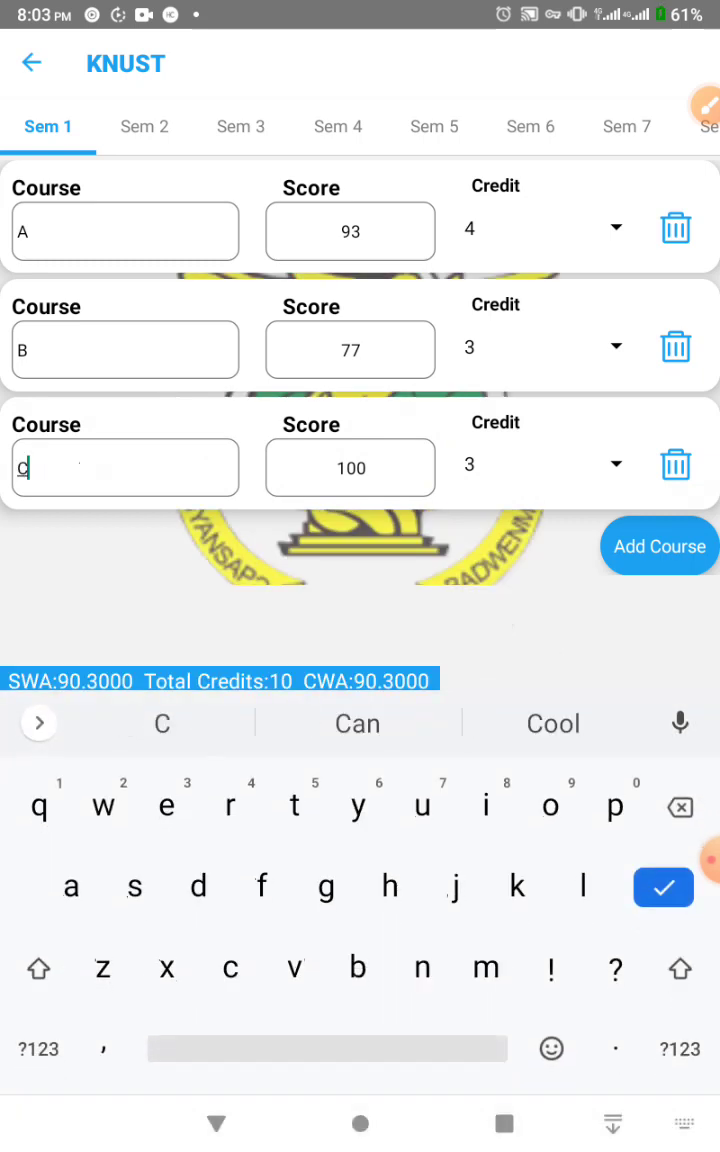
click(350, 468)
key(BackSpace)
key(BackSpace)
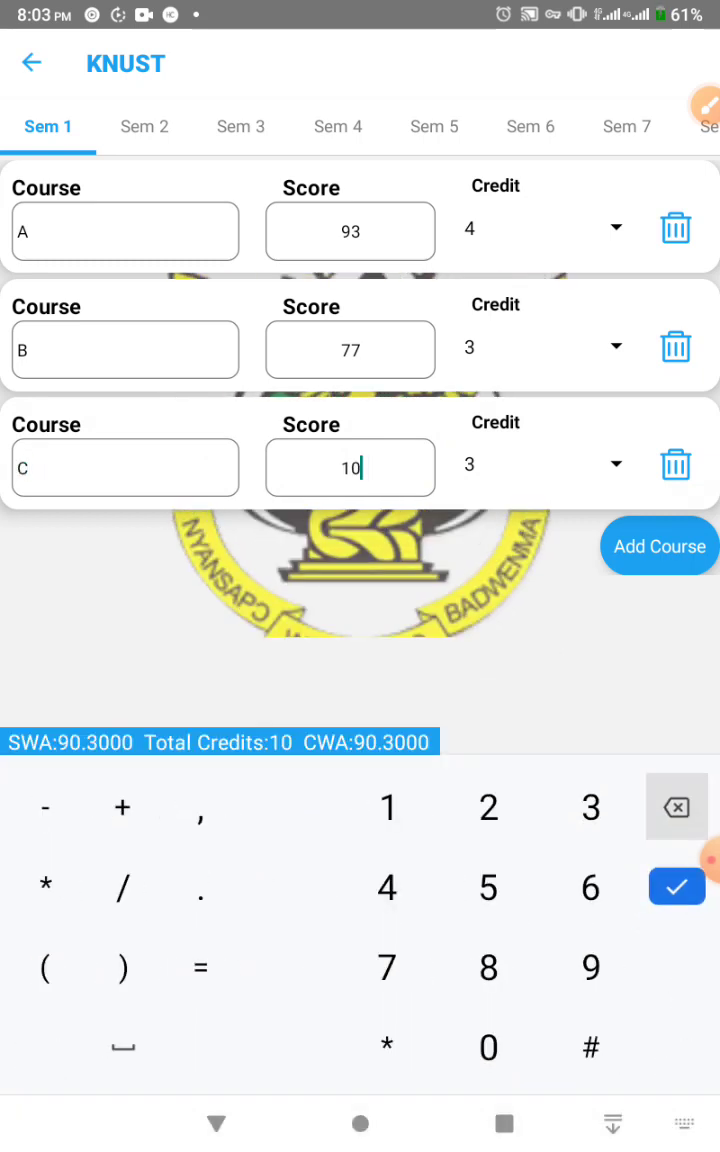
text(68)
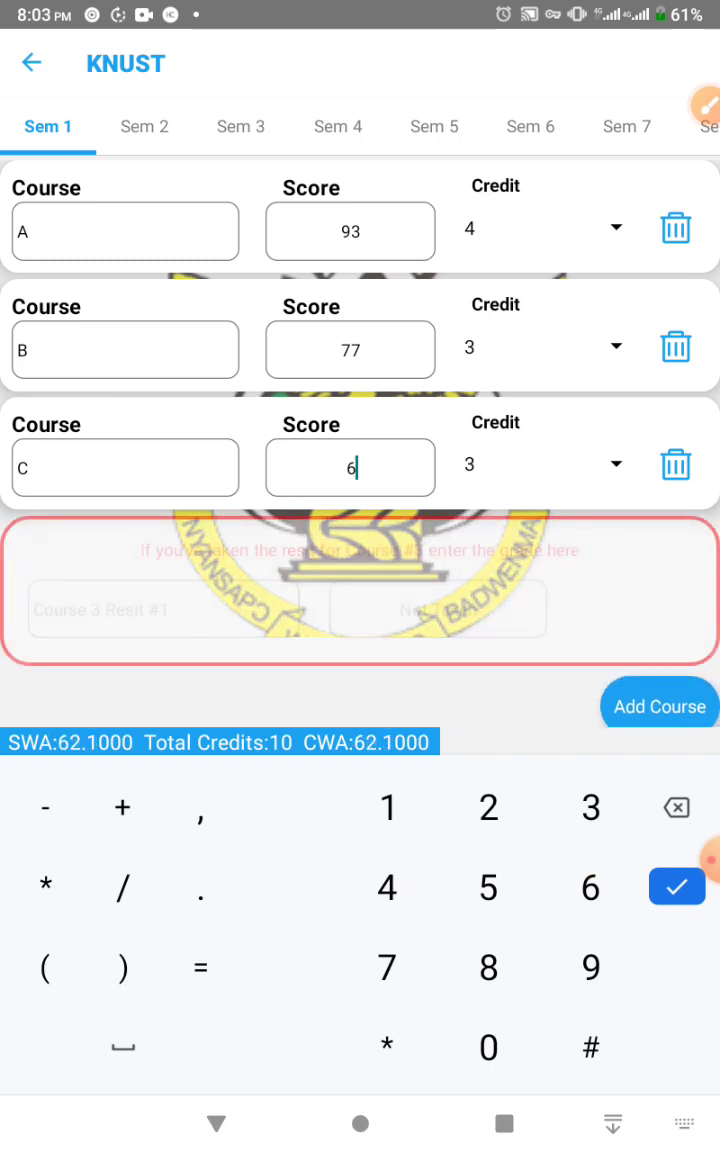
click(614, 463)
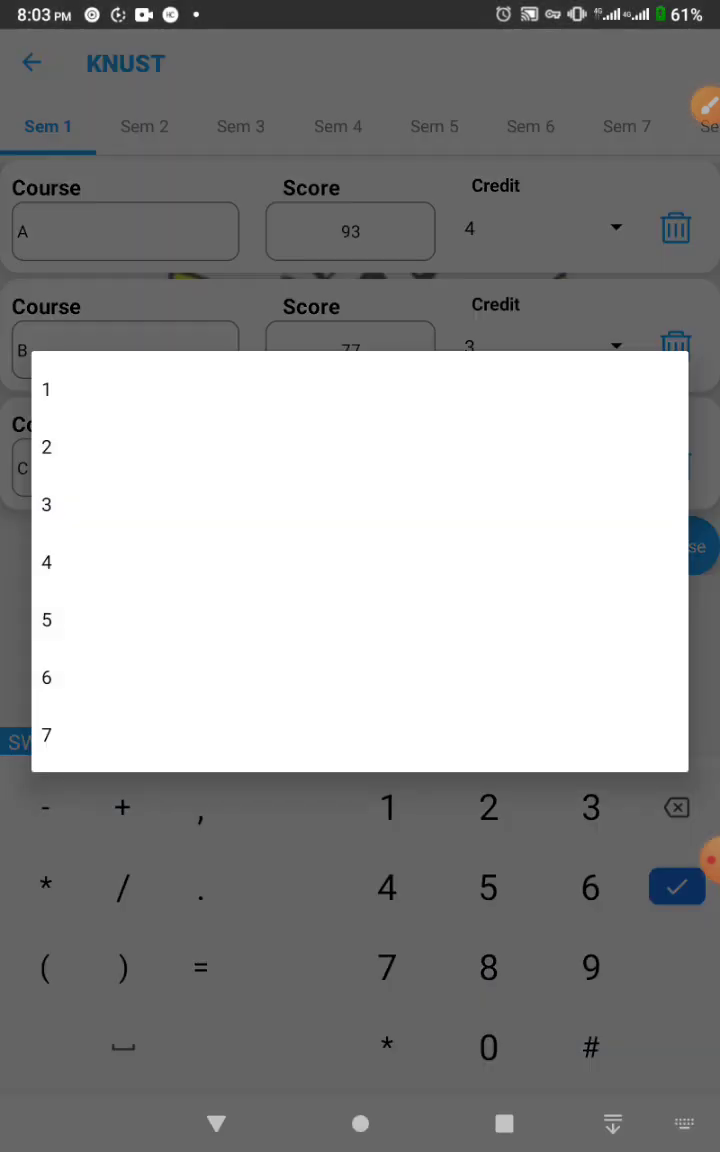
click(46, 447)
click(216, 1123)
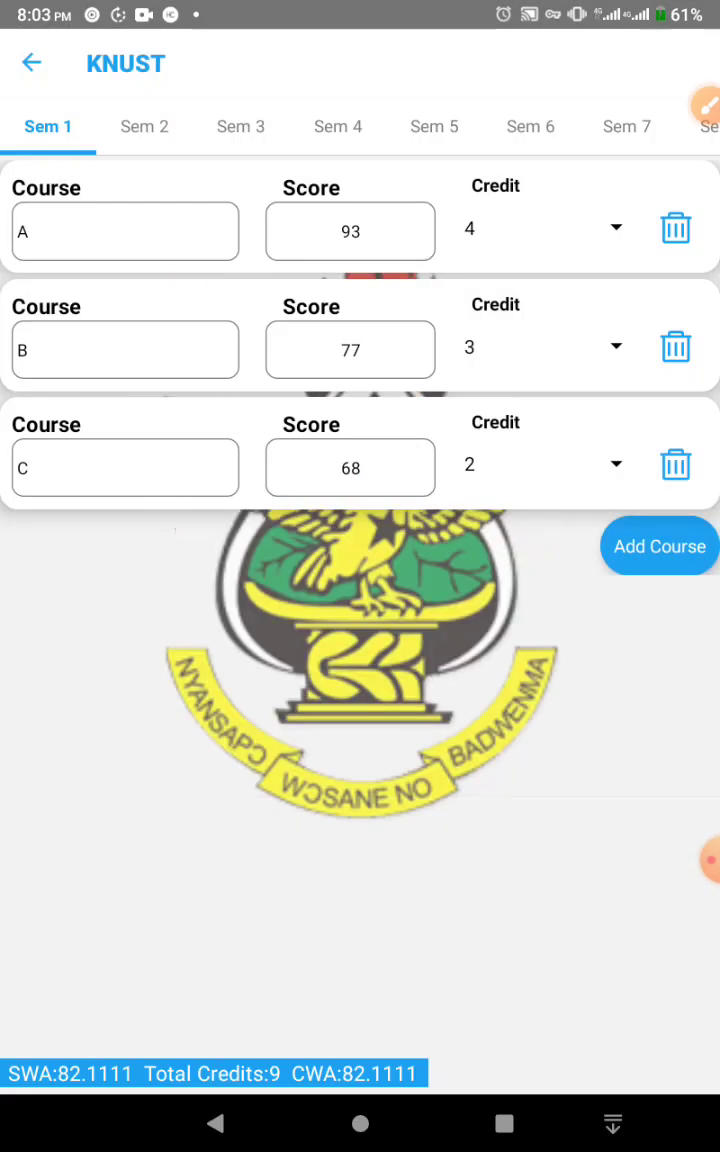
Add course D with score 88 at the default 3 credits.
click(659, 546)
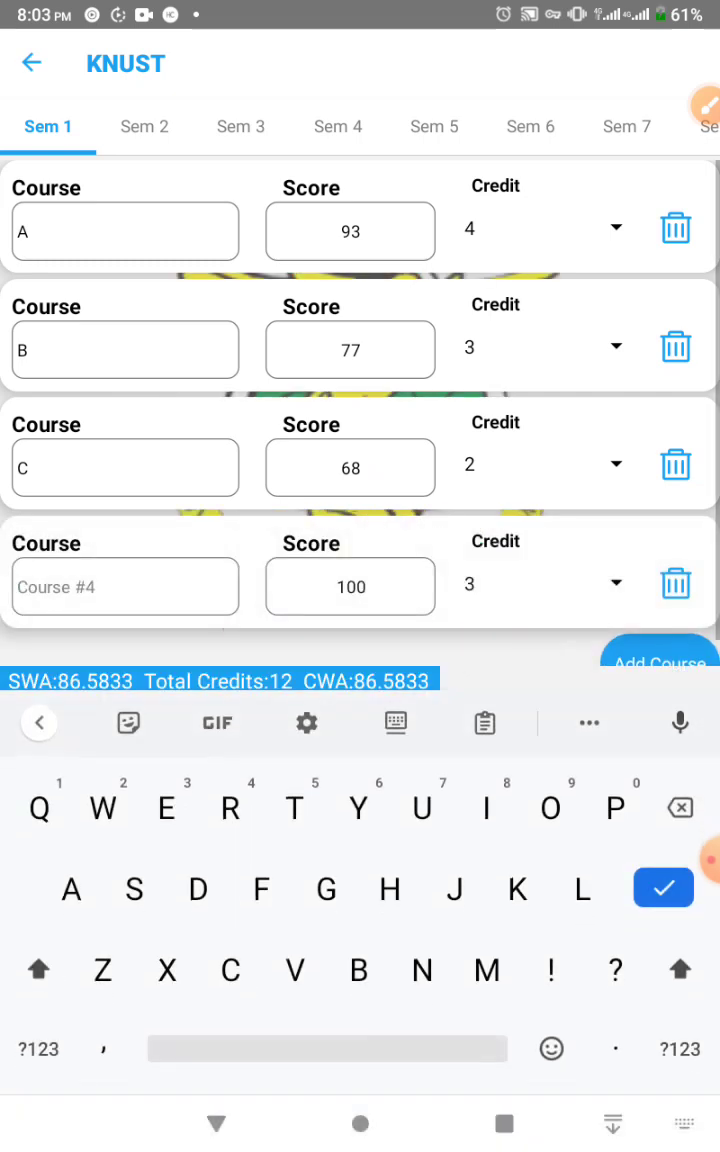
text(D)
click(367, 587)
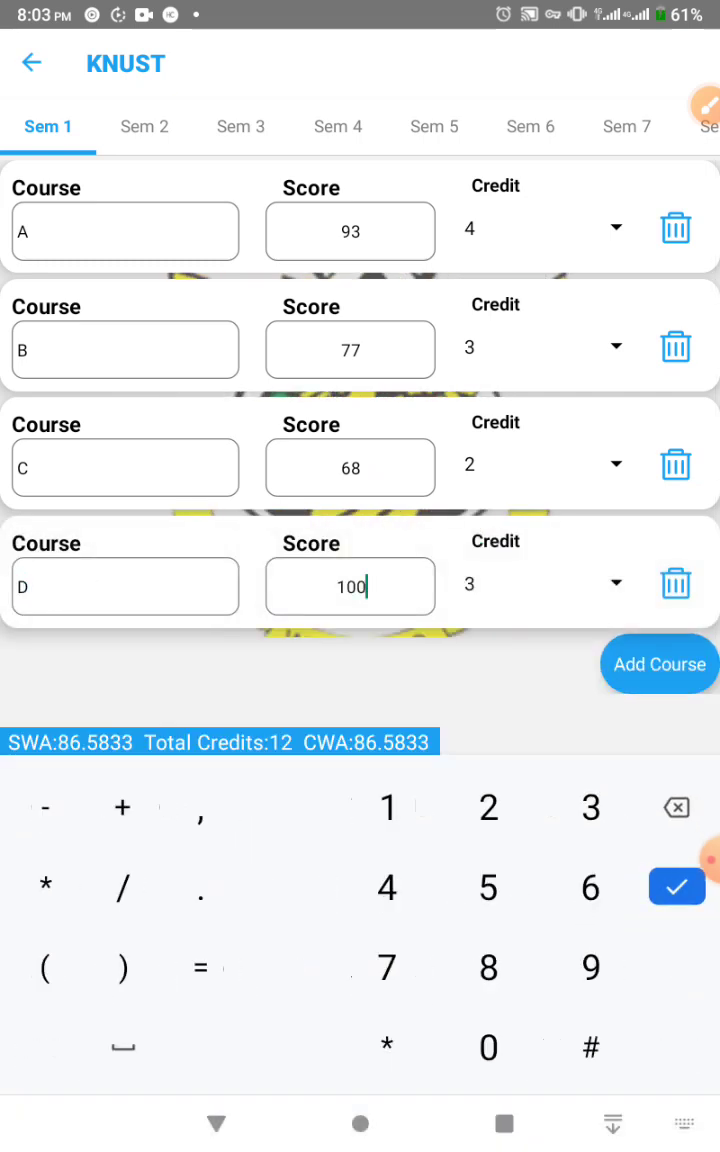
key(BackSpace)
key(BackSpace)
key(BackSpace)
text(88)
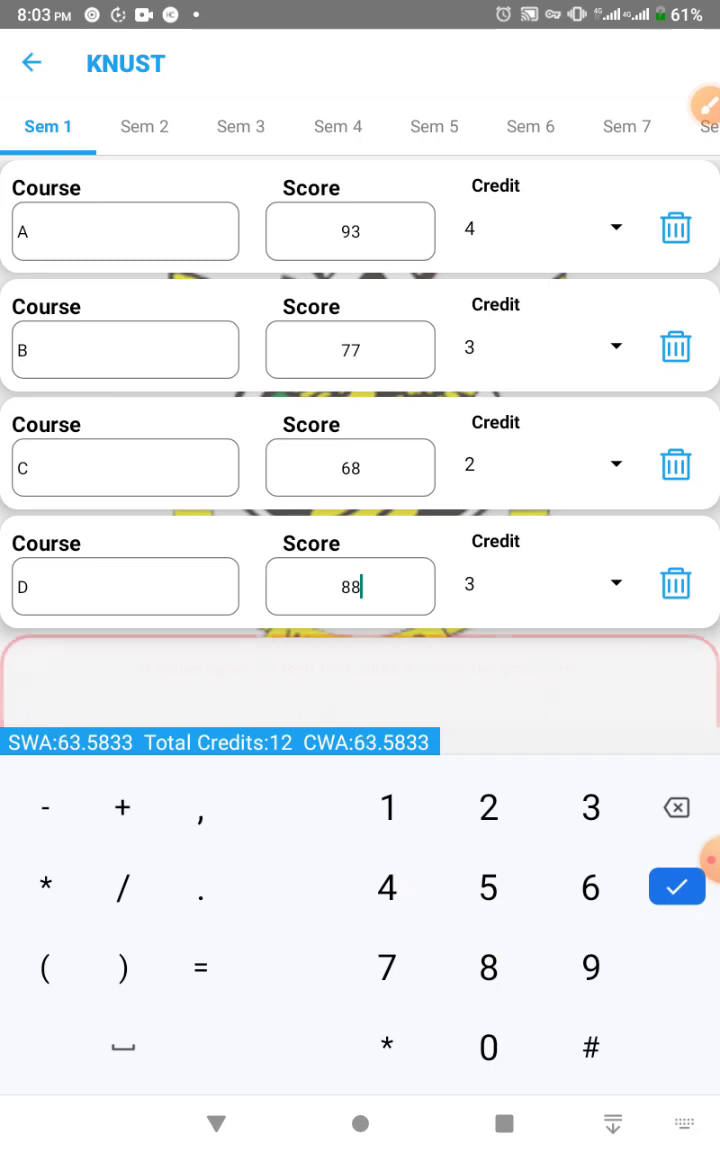
key(Escape)
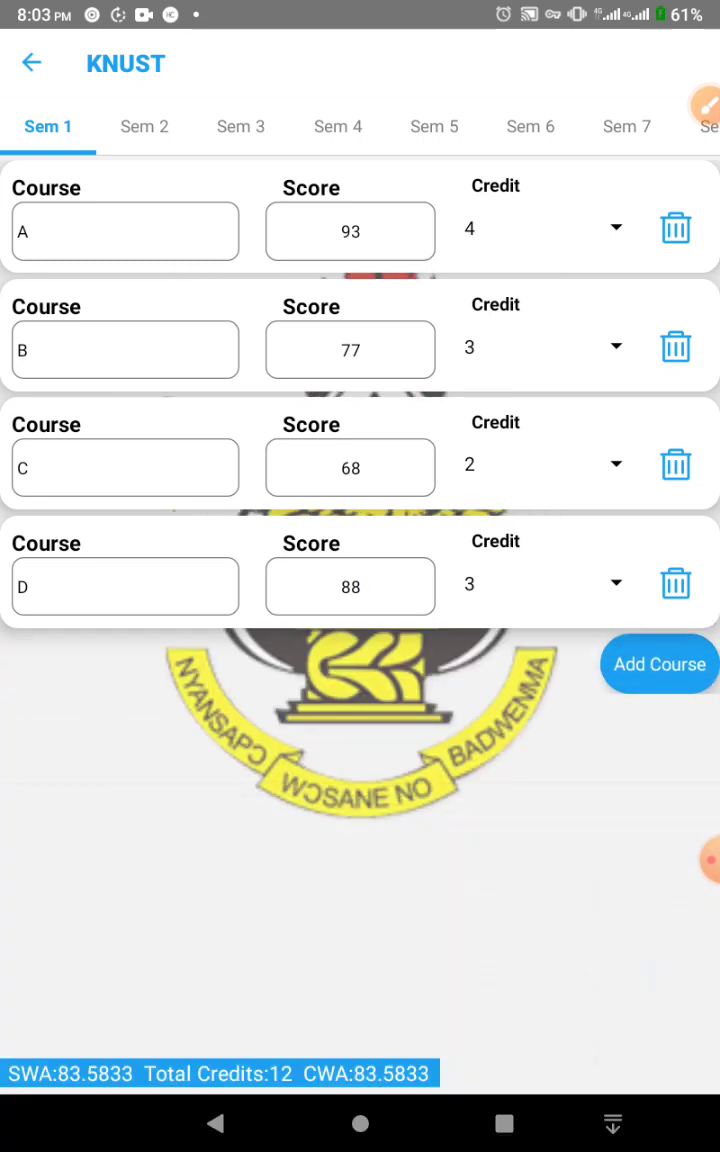
Add course E with score 54 and 2 credits, correcting a mistyped score of 4.
click(660, 664)
click(125, 700)
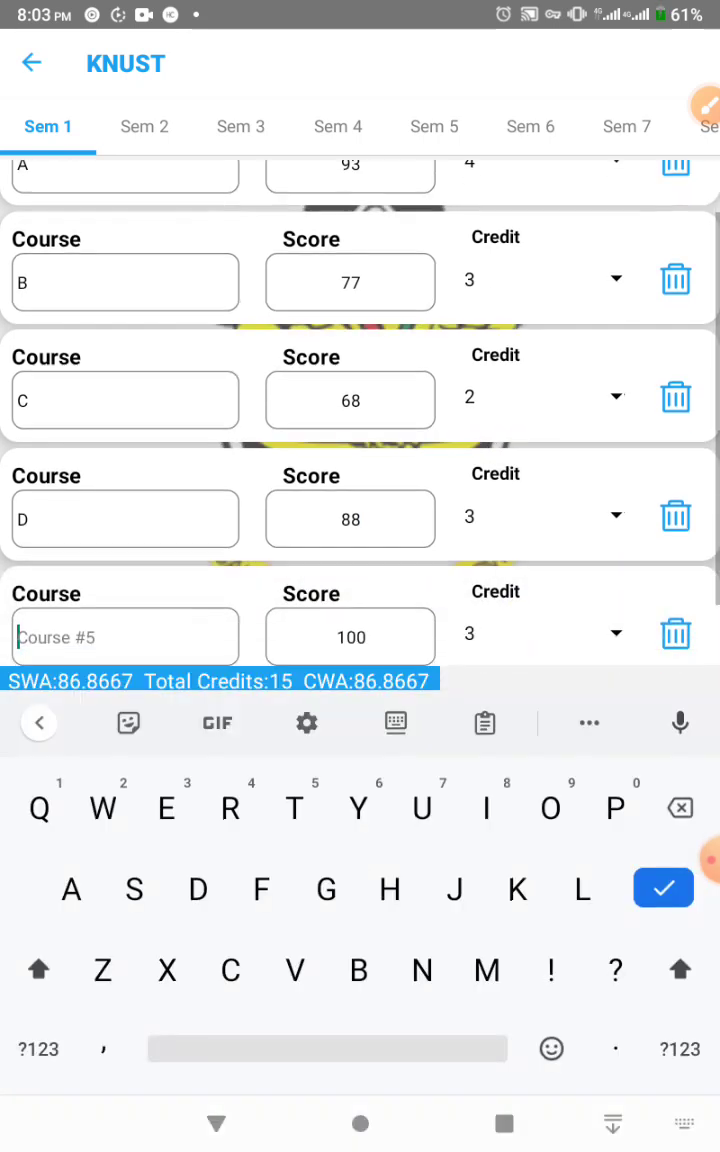
text(E)
click(350, 637)
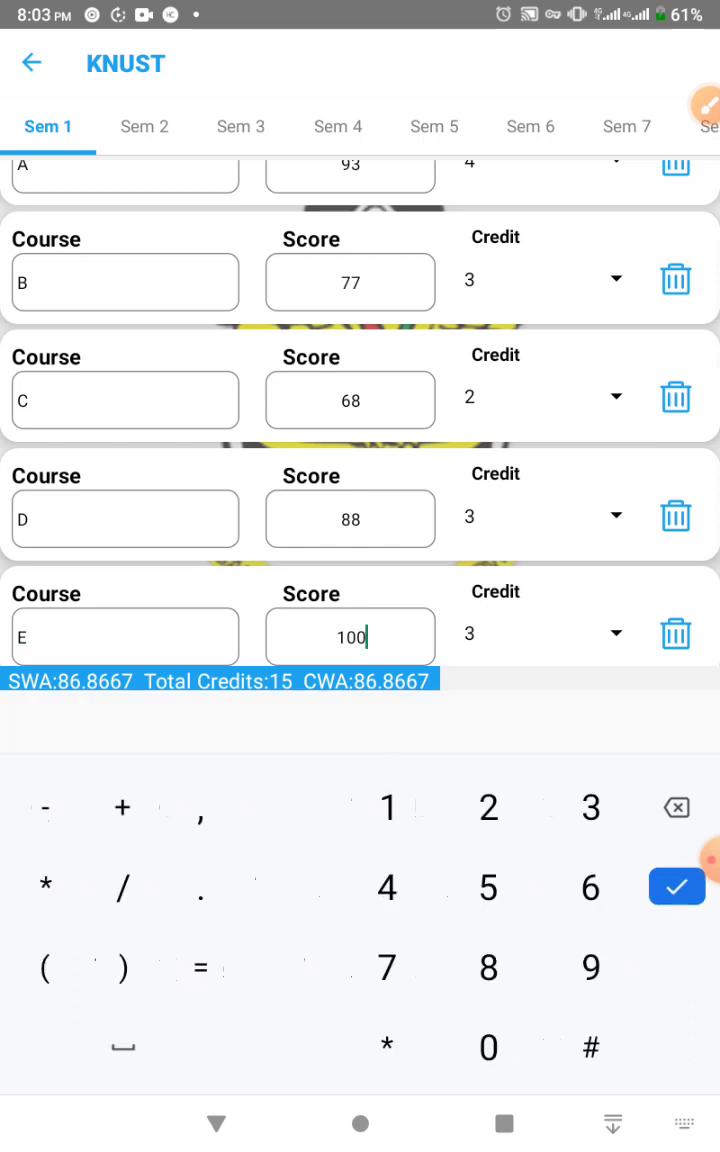
key(BackSpace)
key(BackSpace)
key(BackSpace)
text(4)
click(616, 658)
click(46, 504)
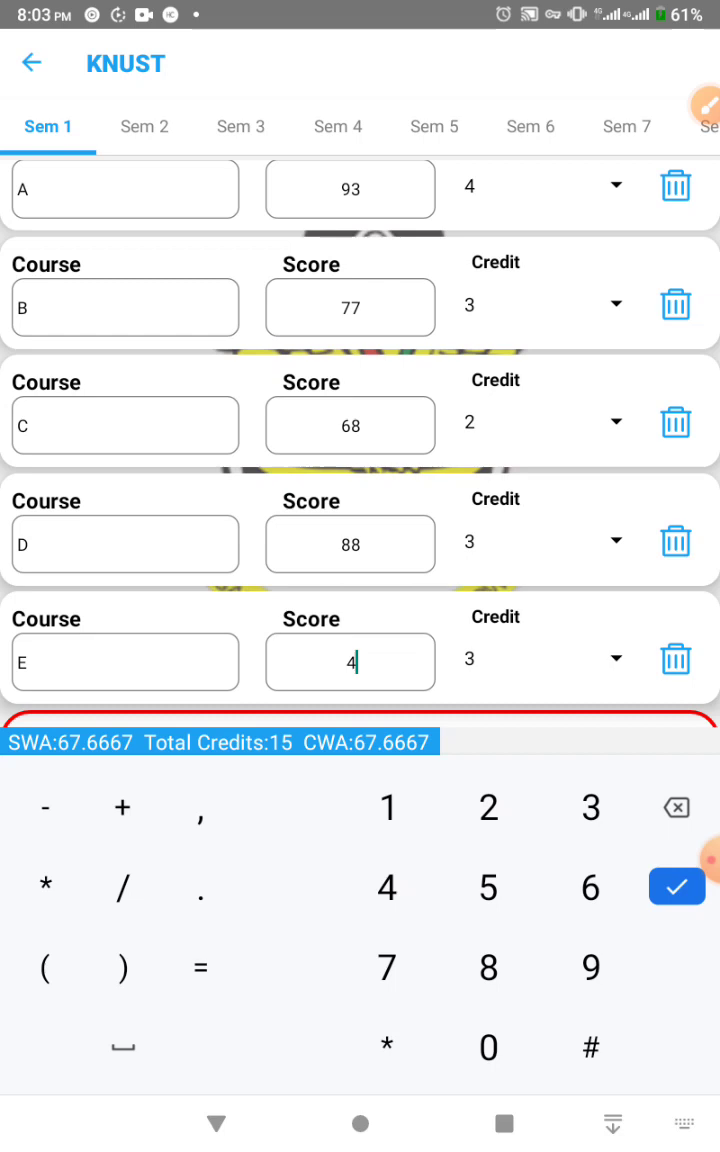
click(355, 662)
key(BackSpace)
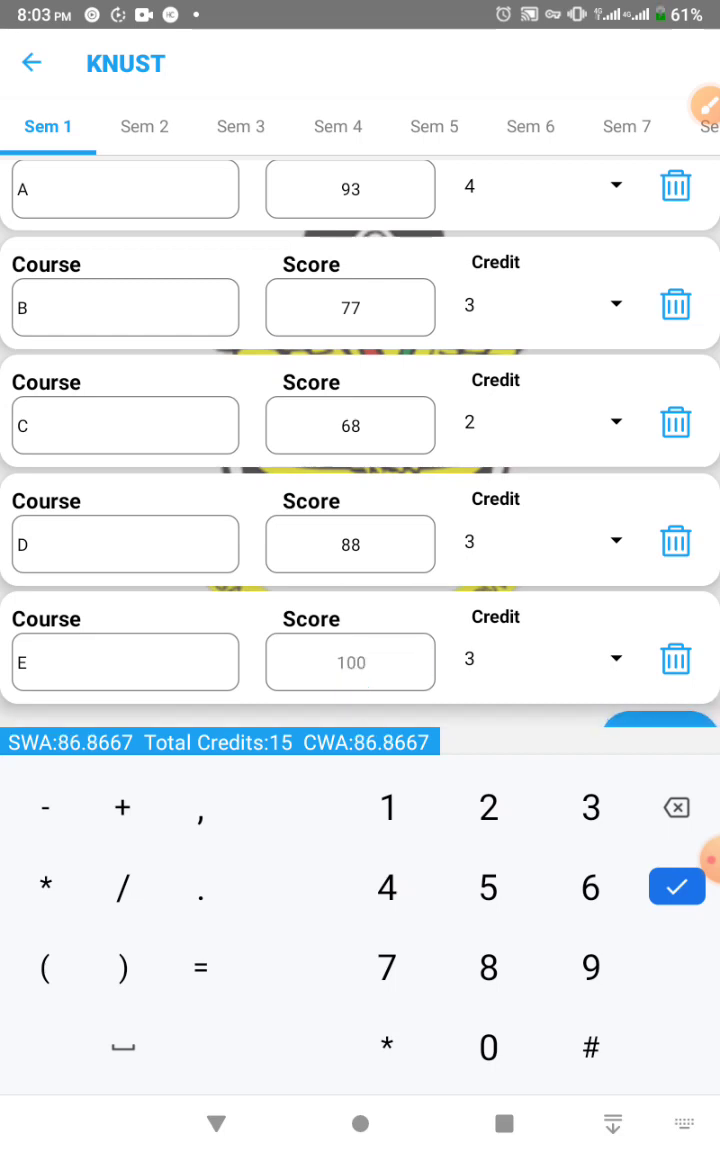
text(54)
click(616, 658)
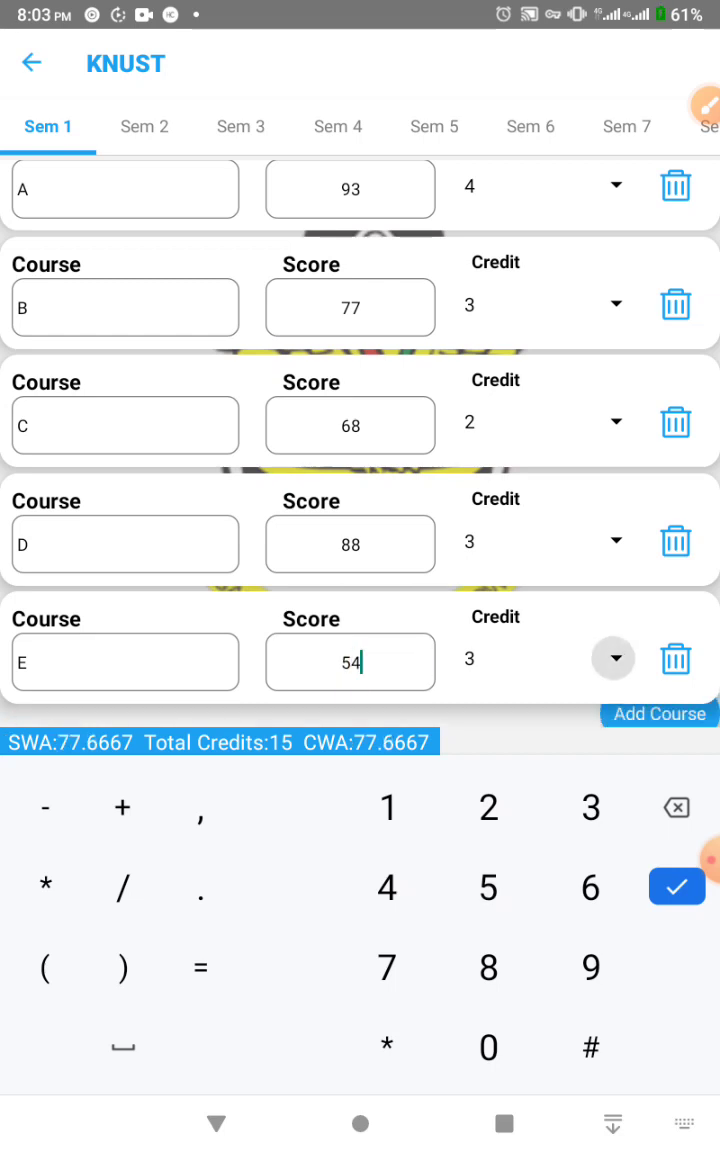
click(46, 447)
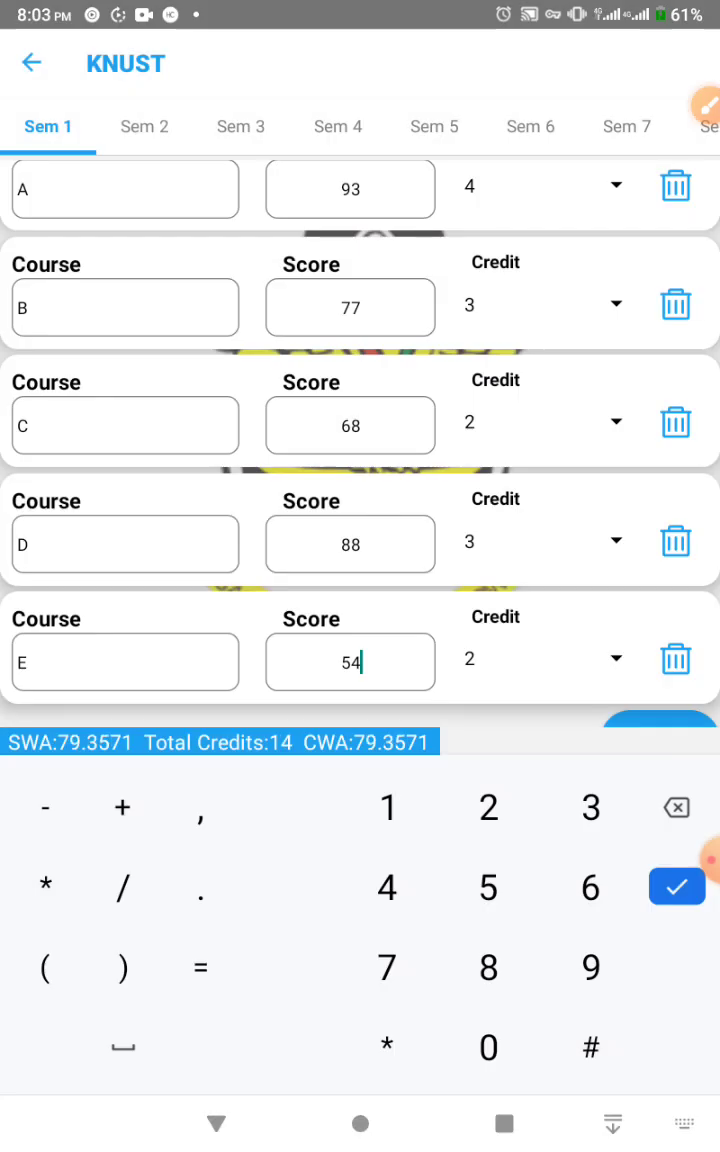
scroll(360, 400, down, 1)
key(Escape)
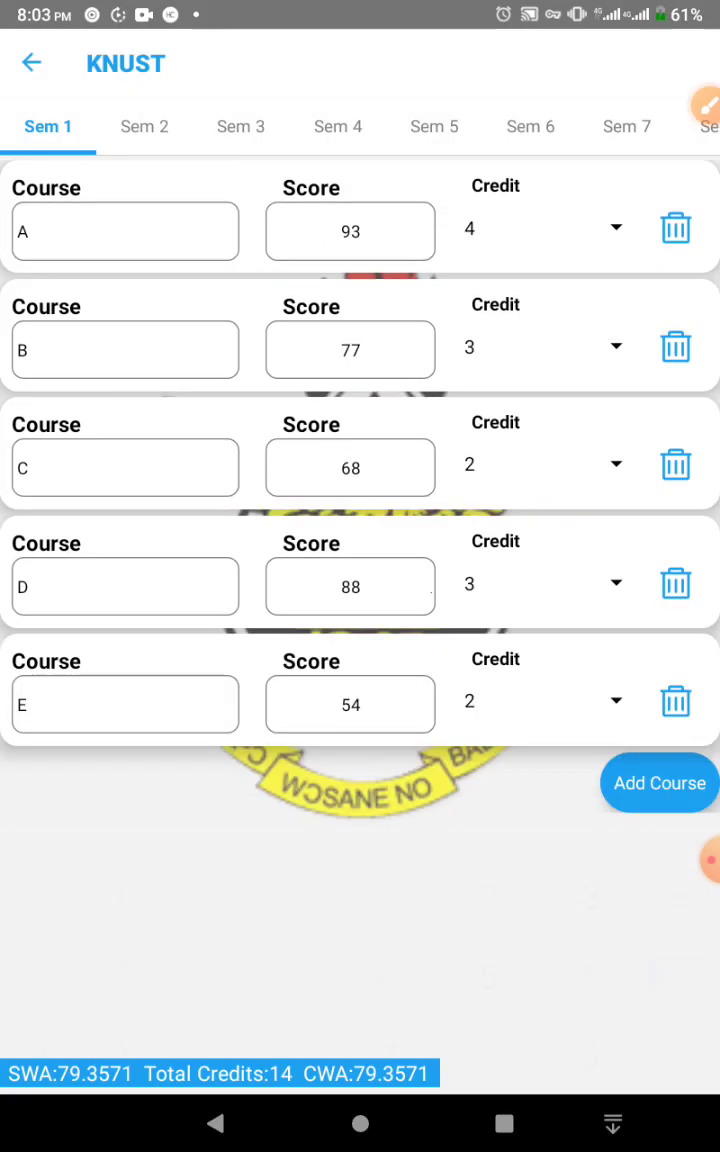
Add course F with score 91 and 2 credits, bringing the total to 16 credits.
click(660, 783)
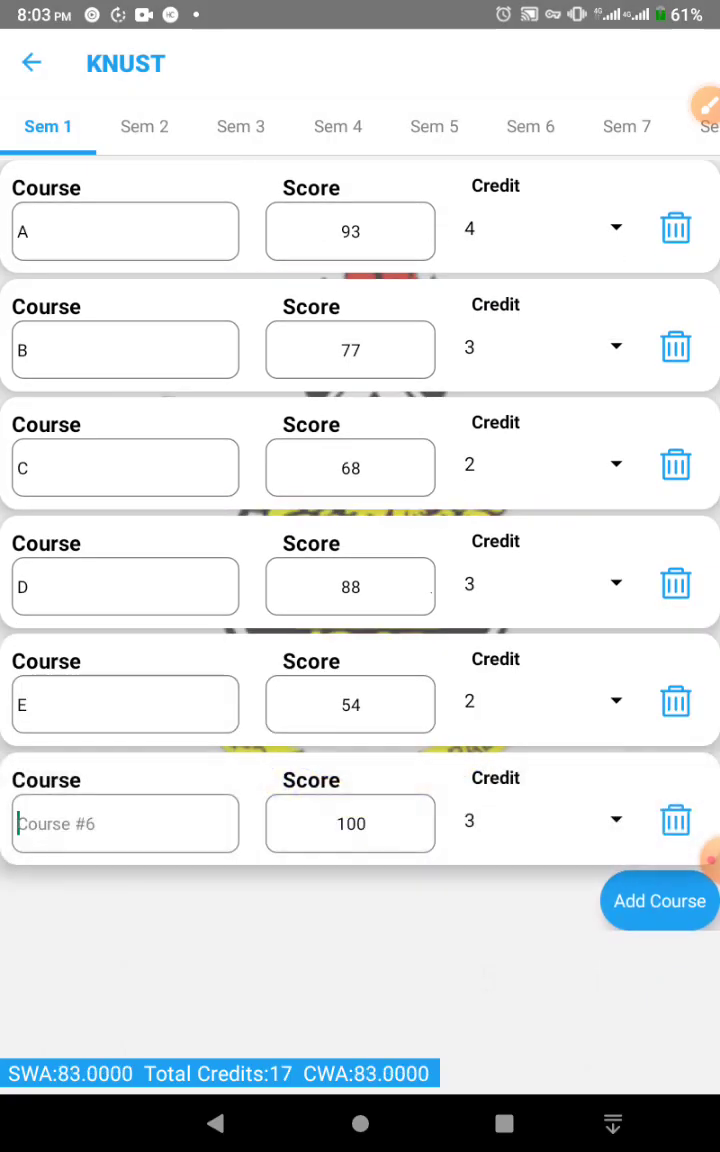
click(126, 822)
text(F)
click(360, 636)
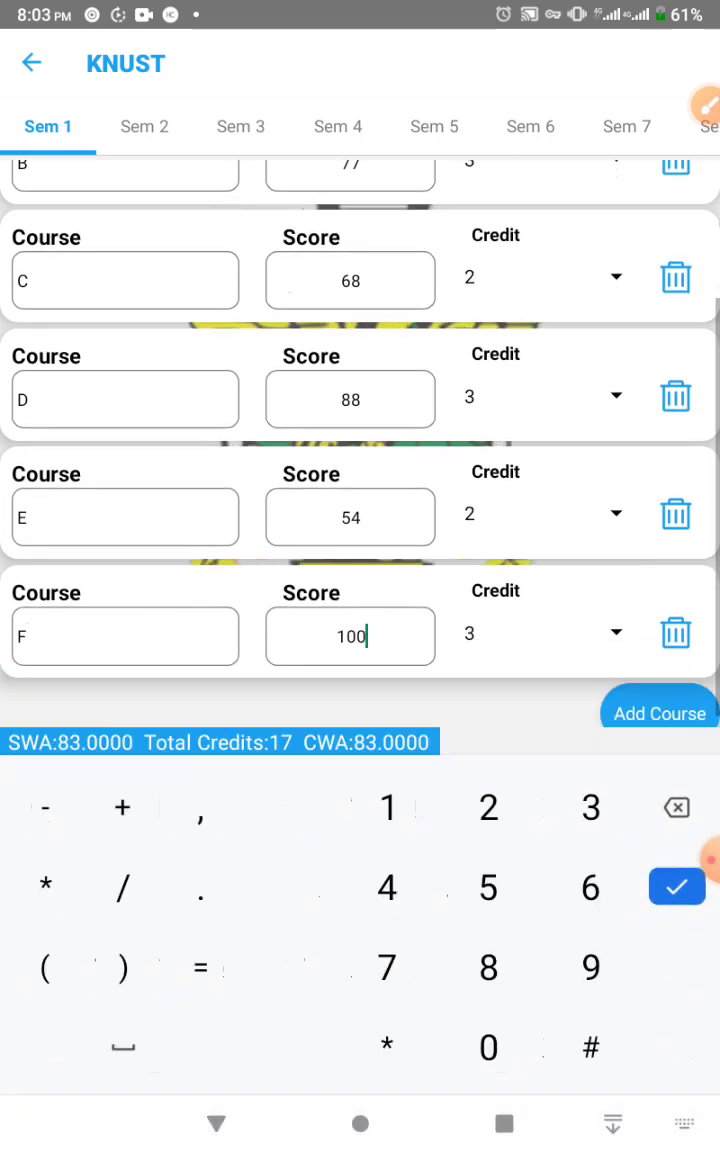
key(BackSpace)
key(BackSpace)
key(BackSpace)
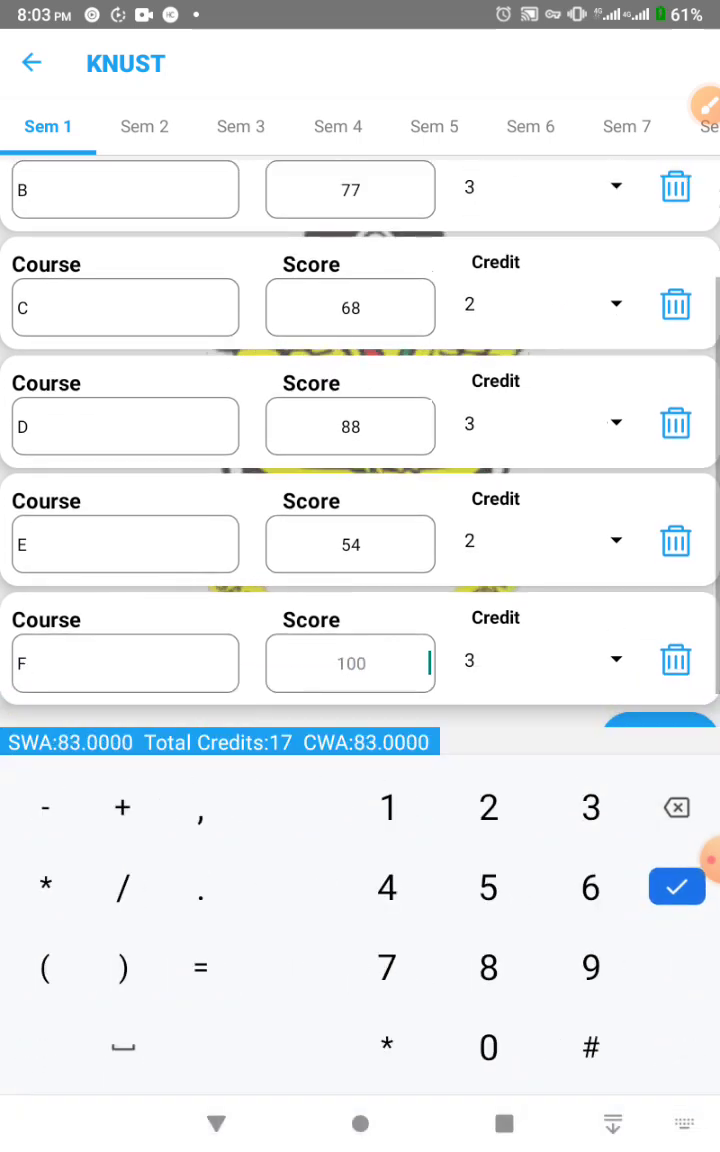
text(91)
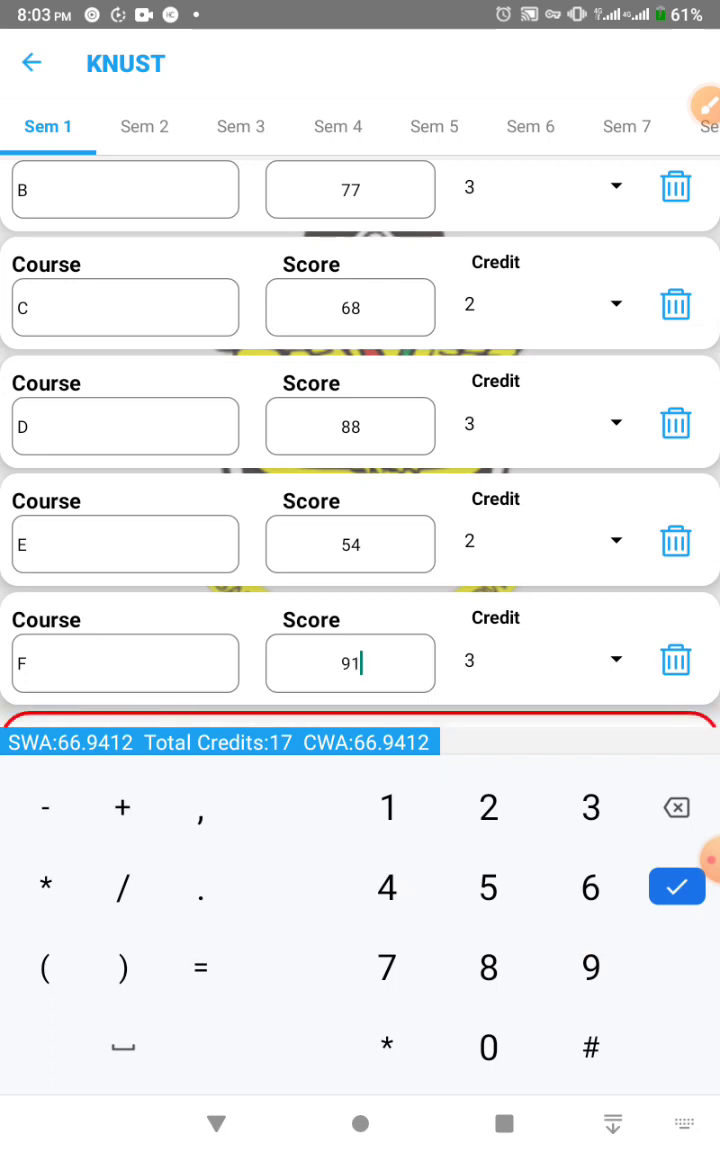
click(545, 645)
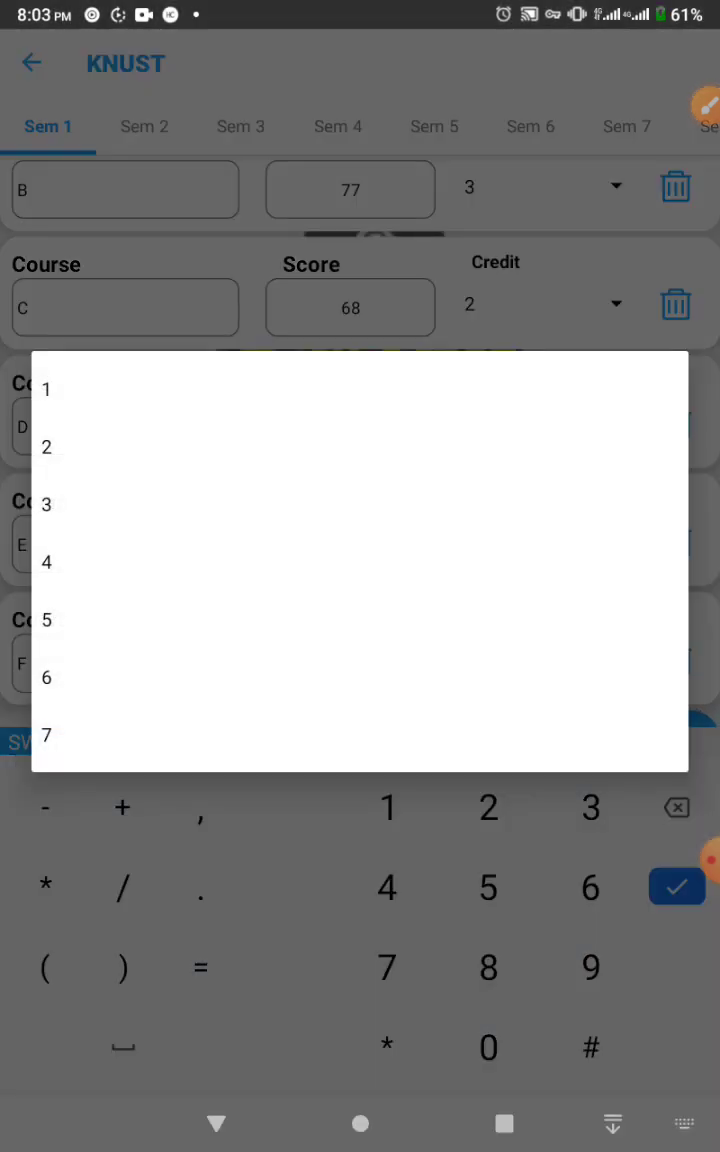
click(46, 447)
scroll(324, 400, down, 1)
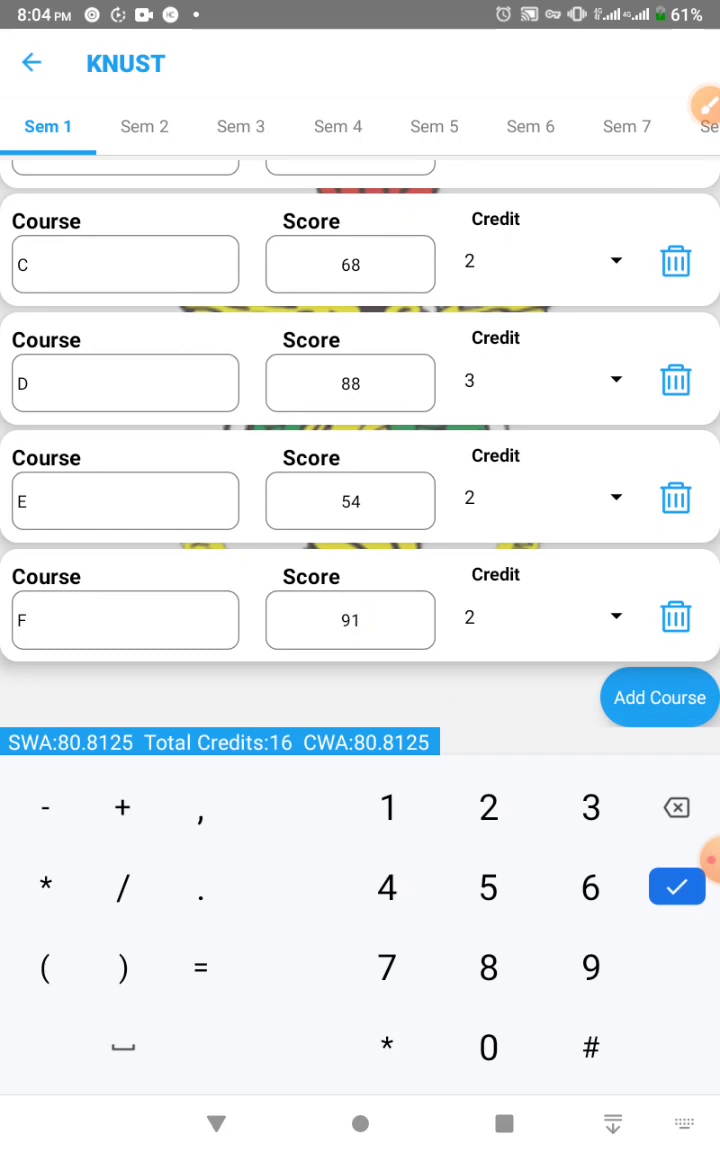
key(Escape)
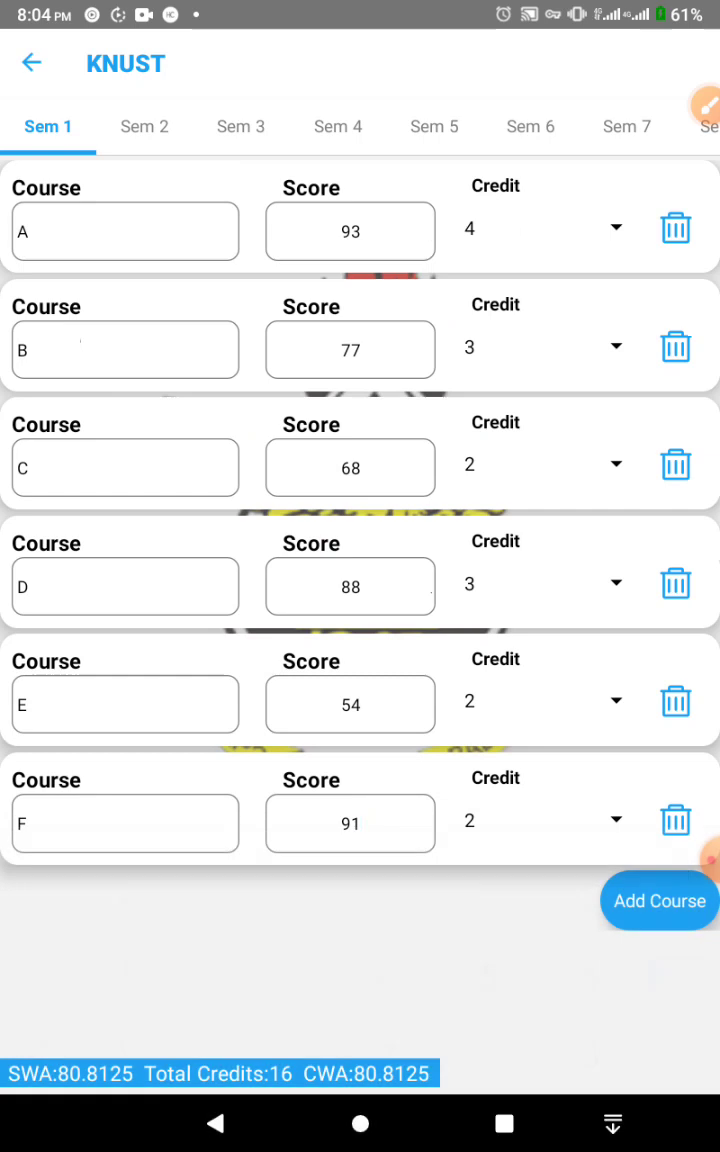
Open KNUST's Sem 2 tab, showing blank SWA and credits with CWA 80.8125.
click(706, 103)
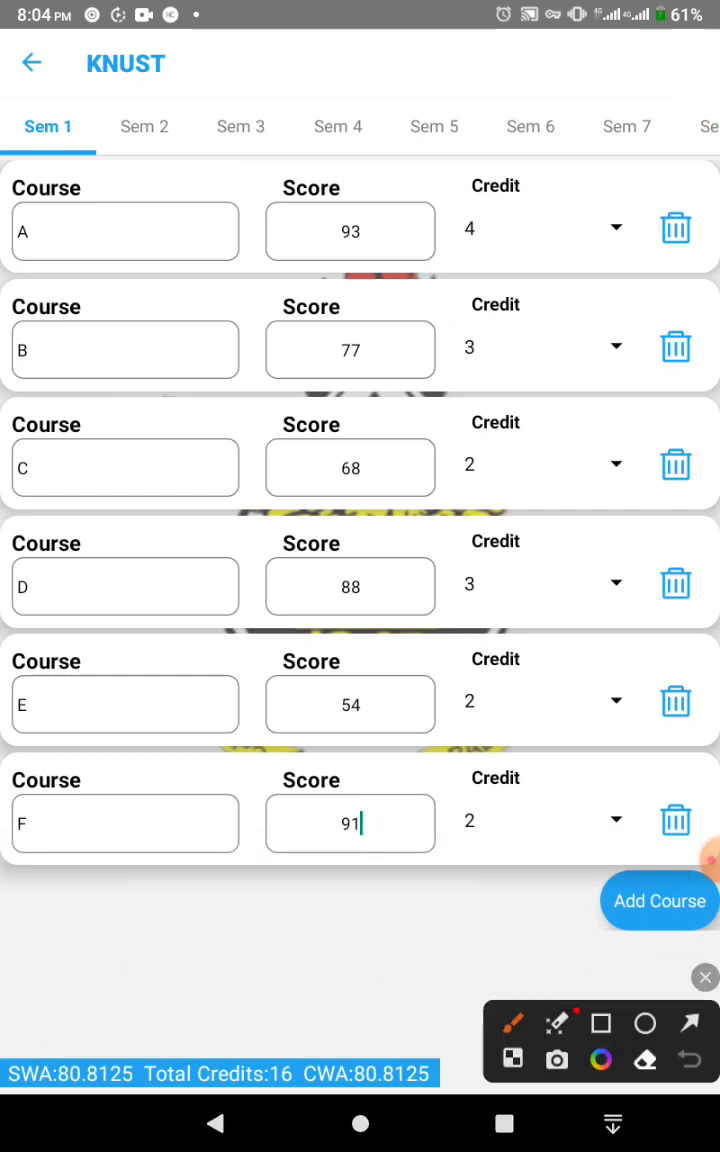
click(690, 1022)
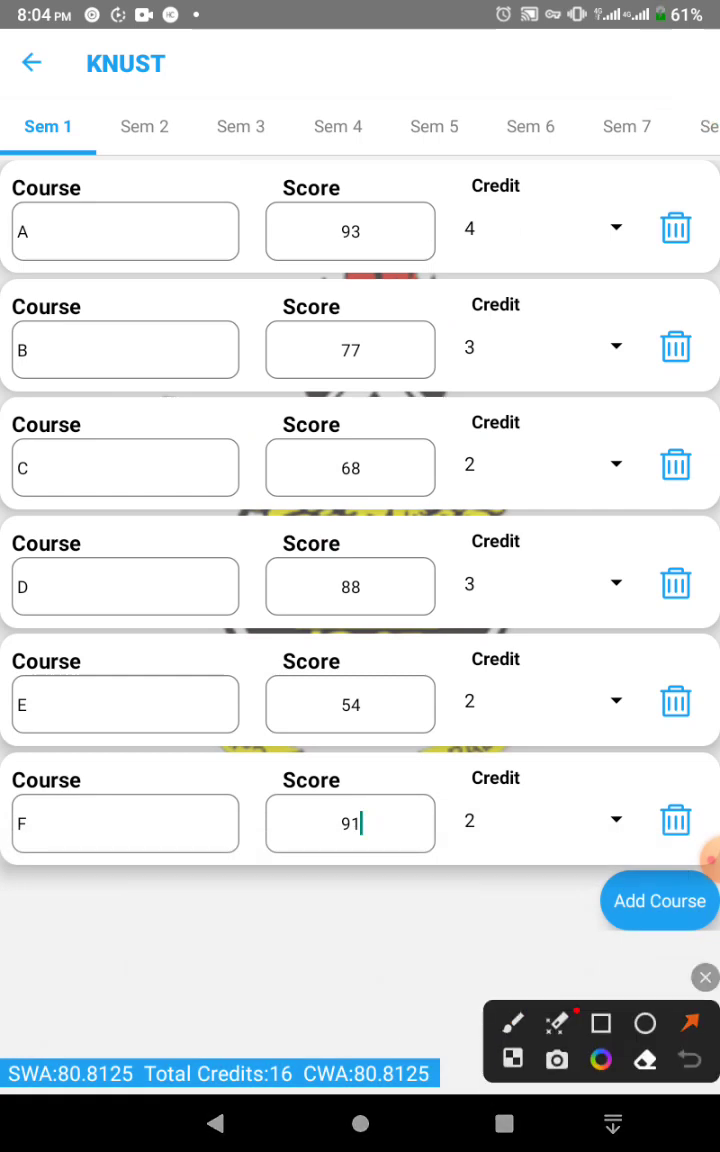
drag(372, 918, 272, 1020)
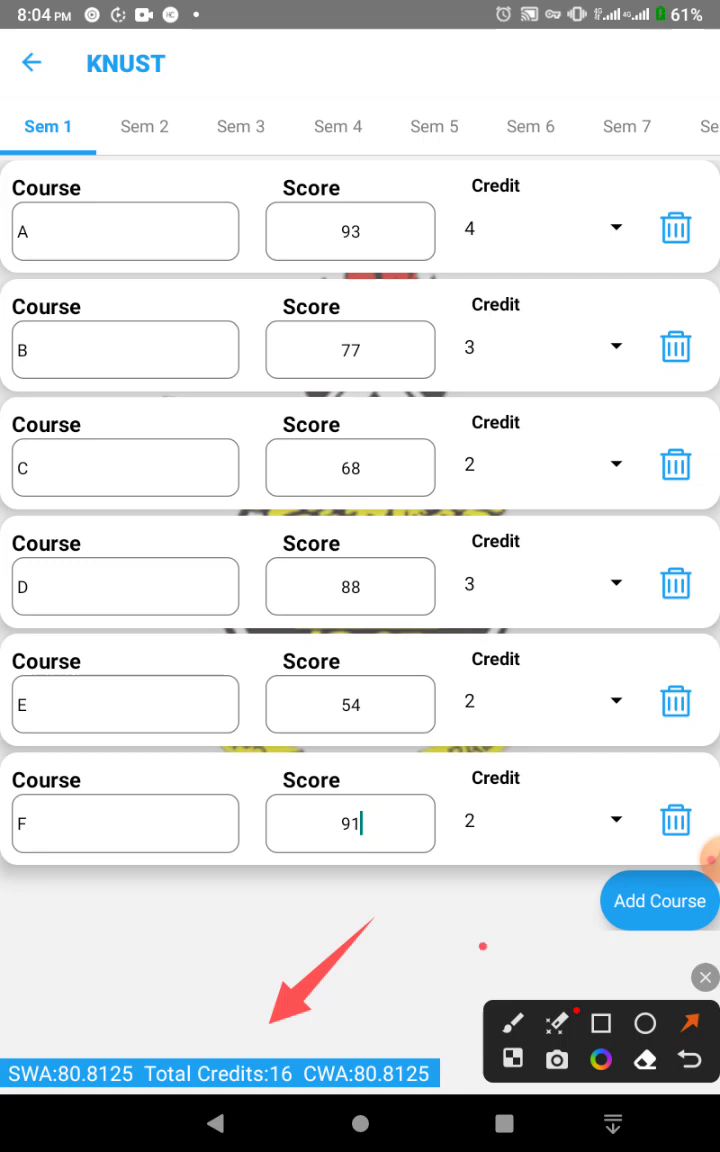
click(705, 977)
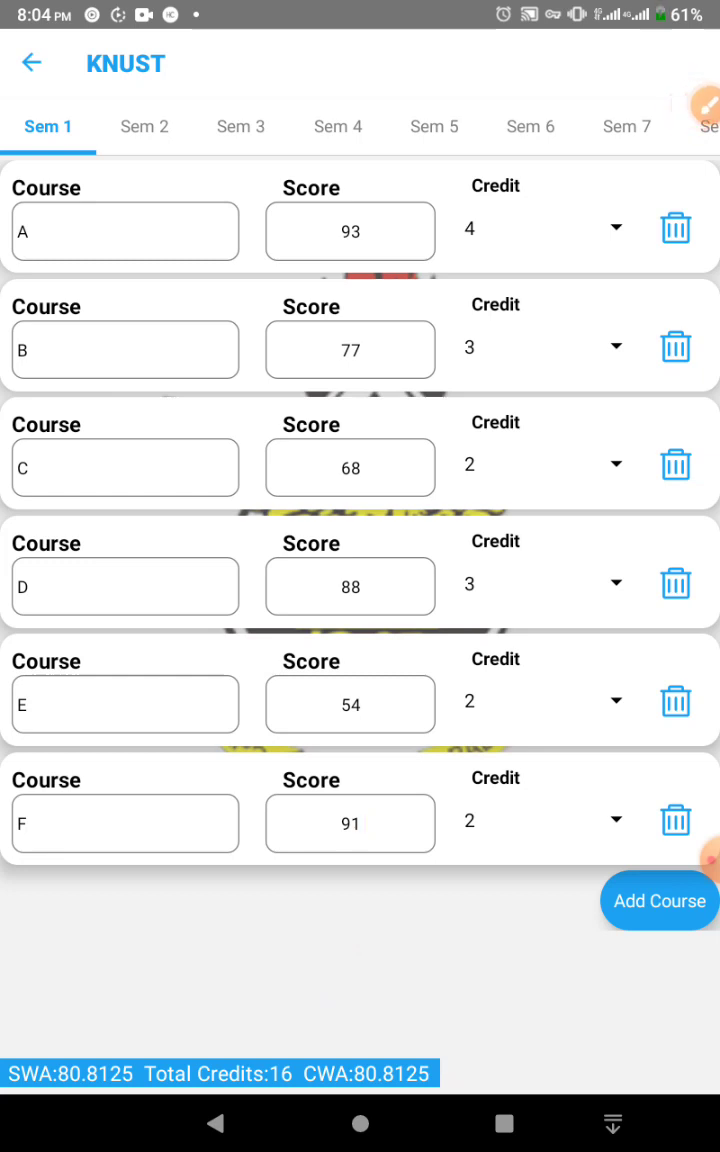
click(144, 126)
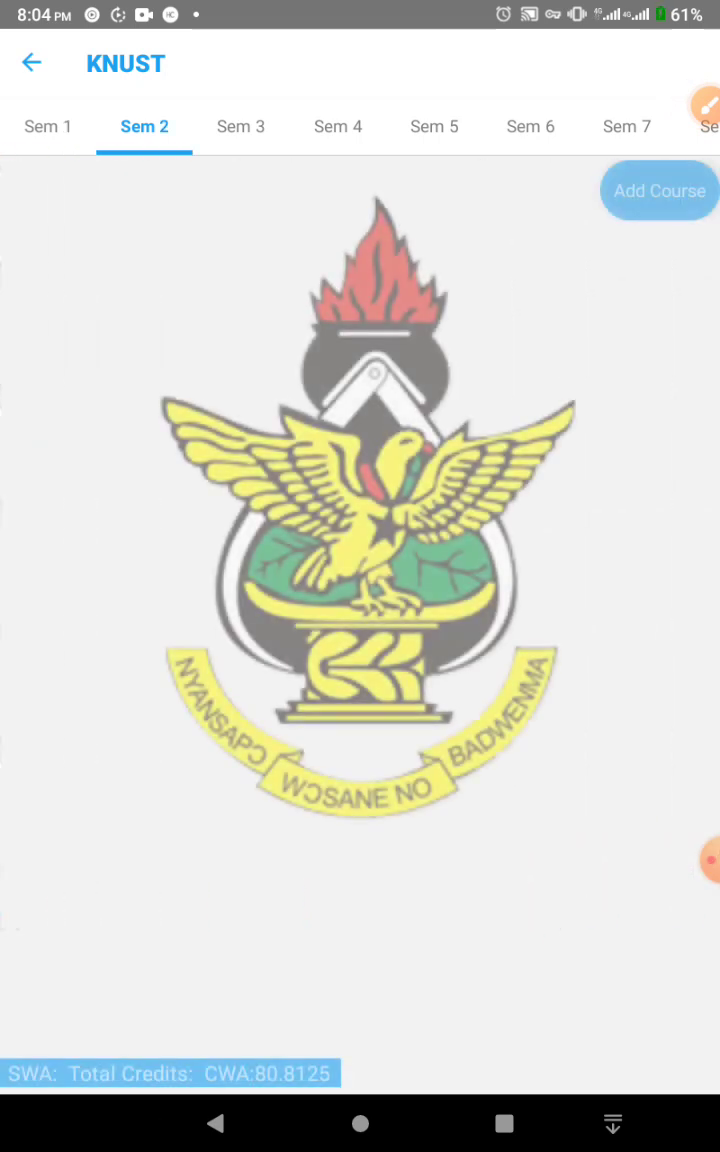
Step through the later semester tabs to the Dashboard showing CWA 80.8125.
click(240, 126)
click(338, 126)
click(434, 126)
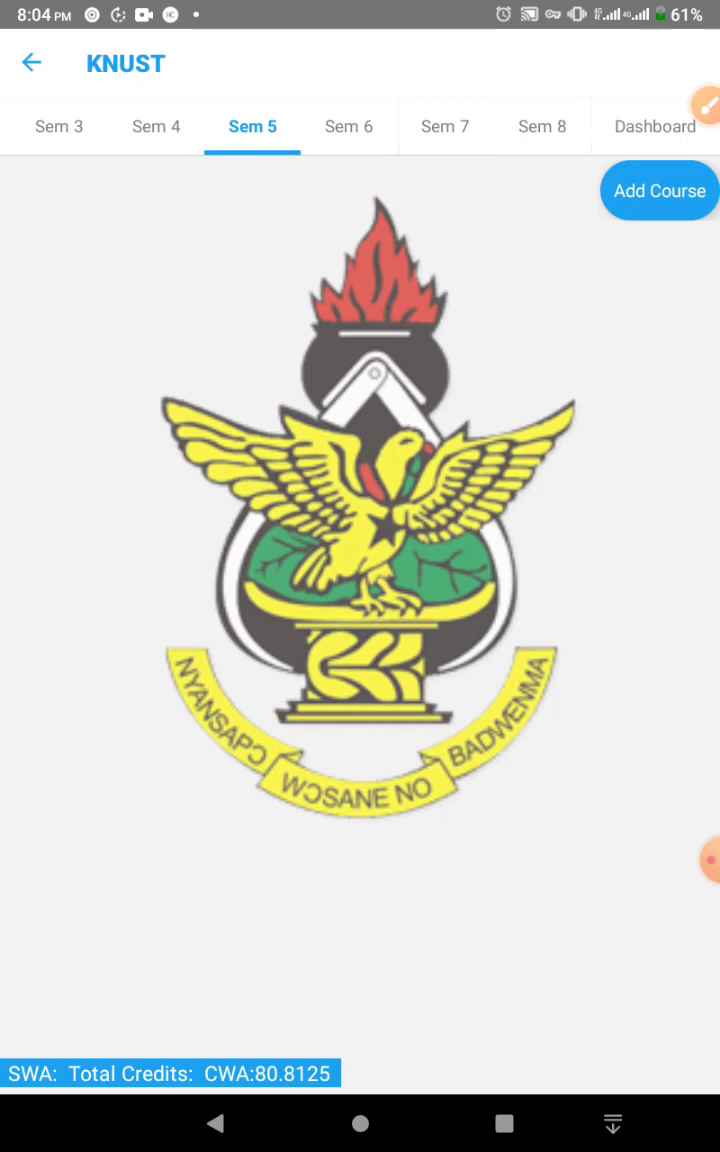
click(708, 104)
click(690, 1022)
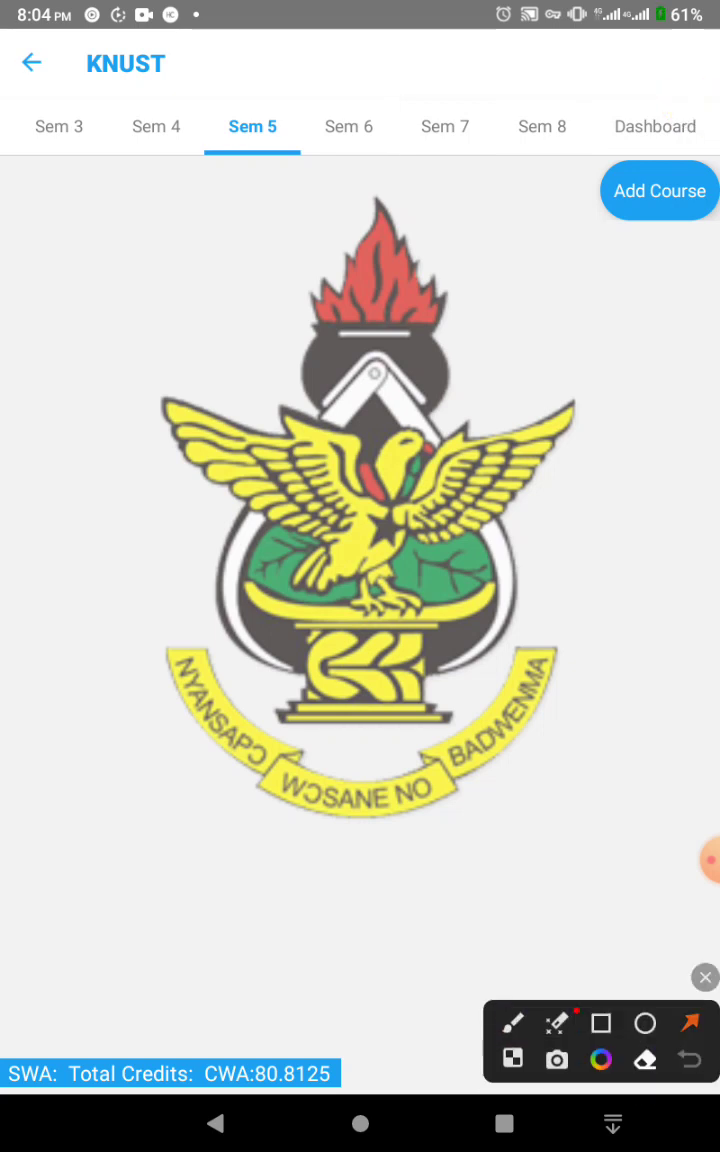
mouse_move(543, 492)
mouse_down()
mouse_move(609, 162)
mouse_move(632, 112)
mouse_move(604, 146)
mouse_up()
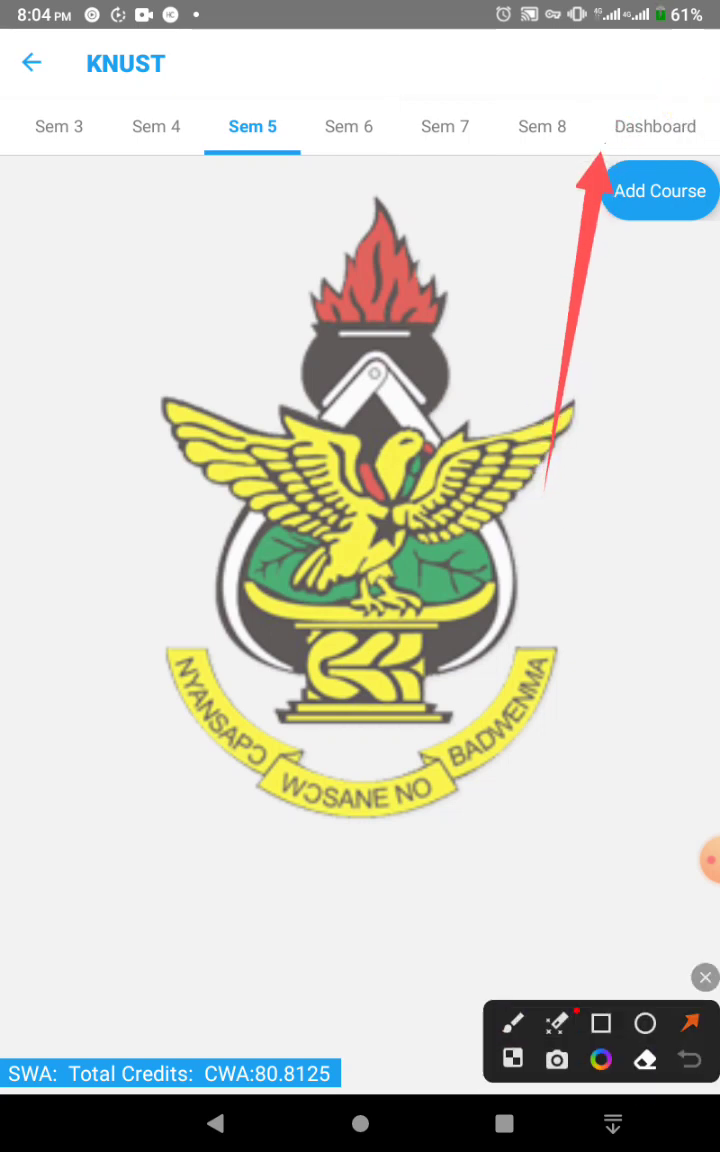
click(705, 977)
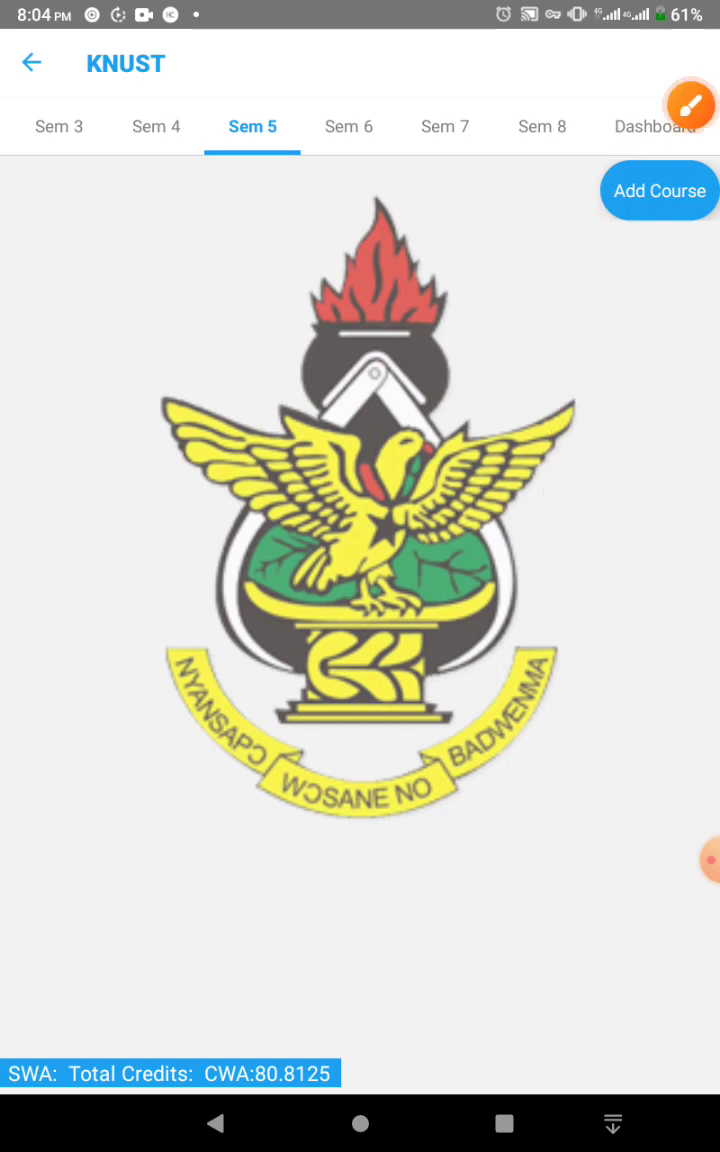
click(645, 126)
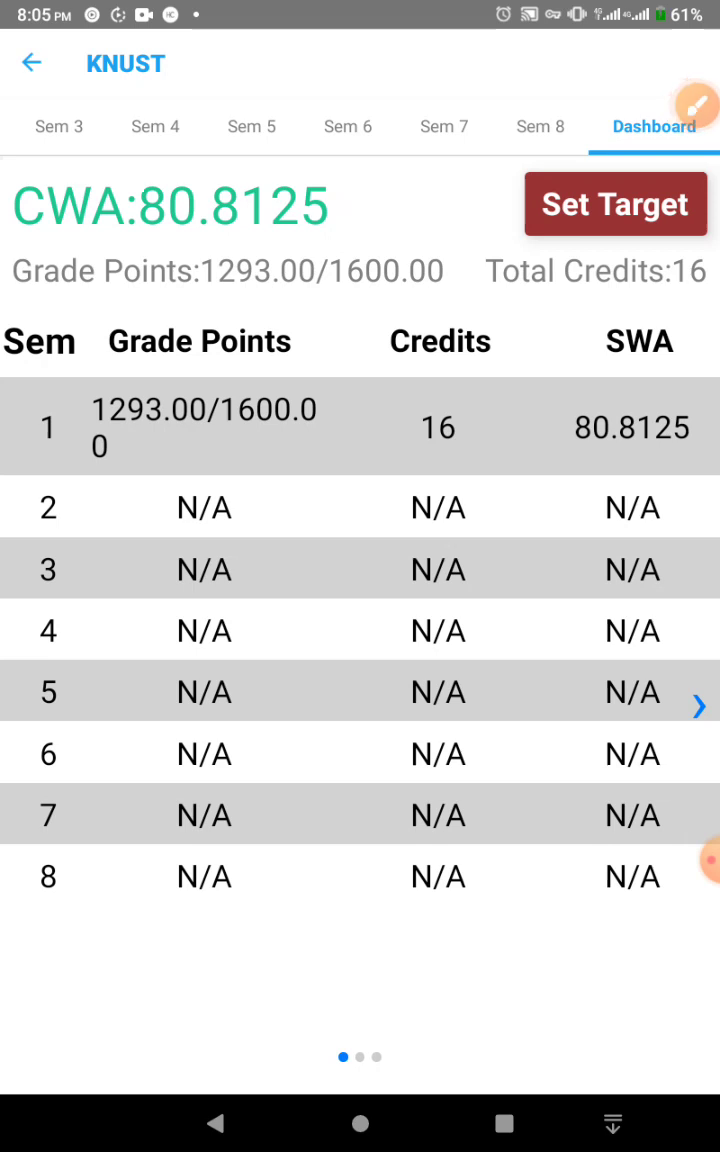
Swipe to the per-semester graph showing Sem 1 at 80.81, then open target CWA estimation.
click(706, 100)
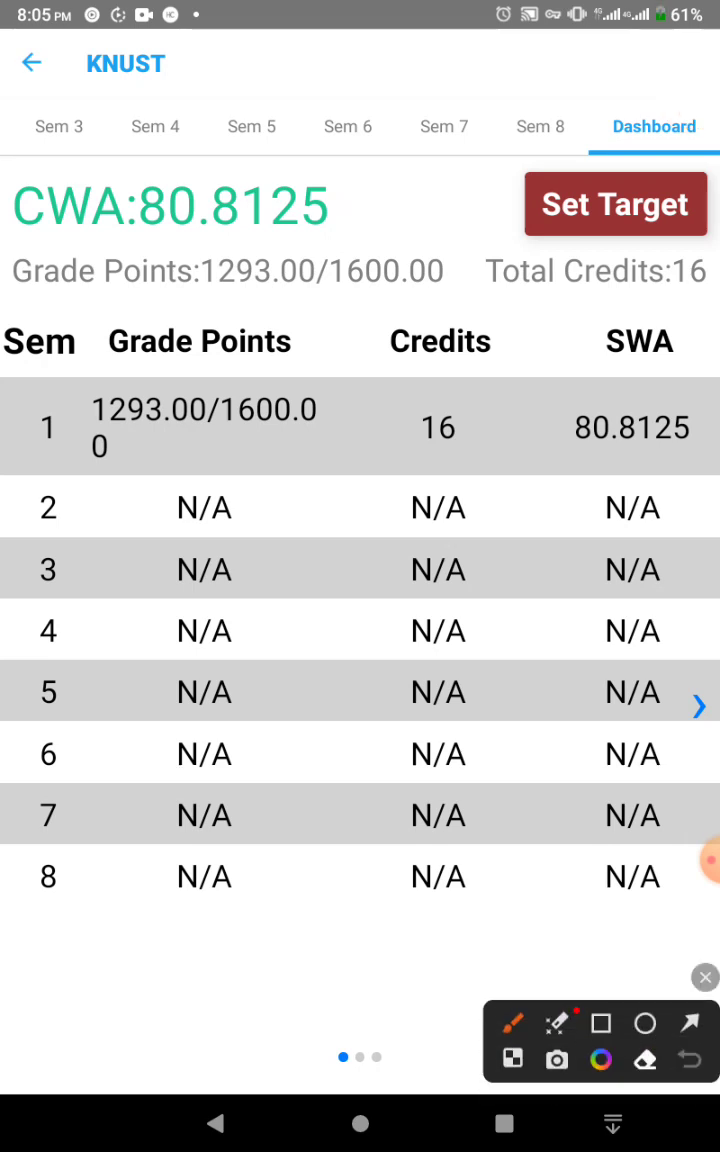
click(600, 1023)
mouse_move(476, 182)
mouse_down()
mouse_move(607, 243)
mouse_move(708, 243)
mouse_up()
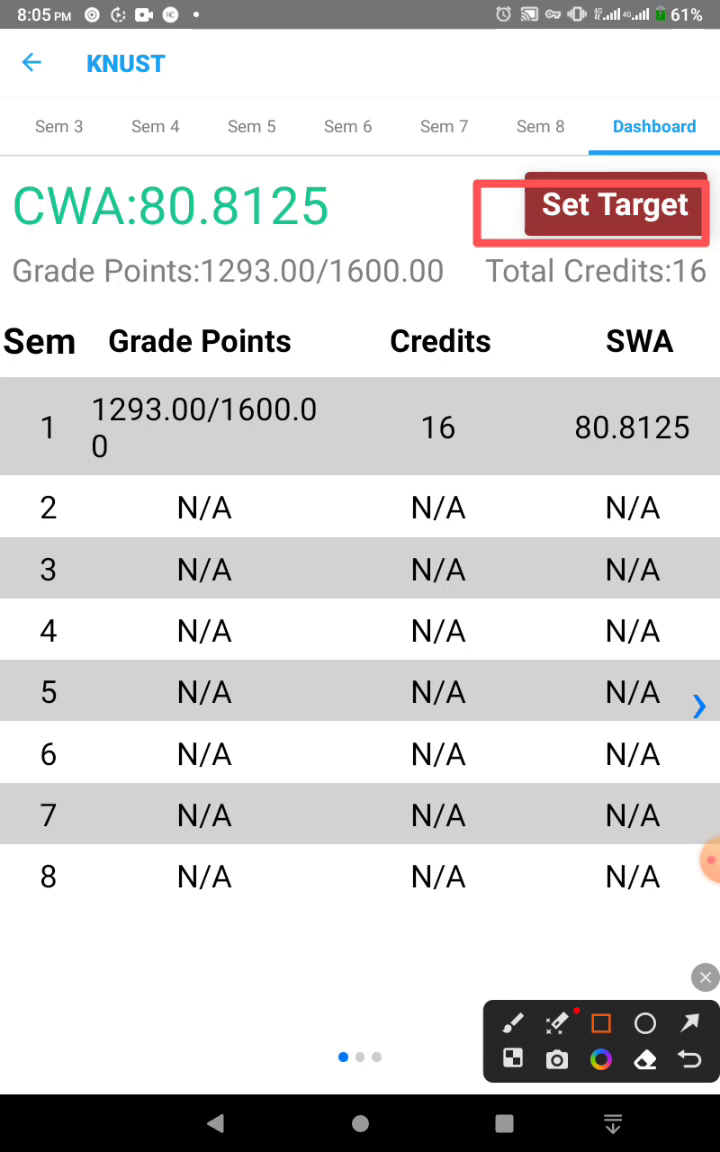
drag(126, 200, 416, 230)
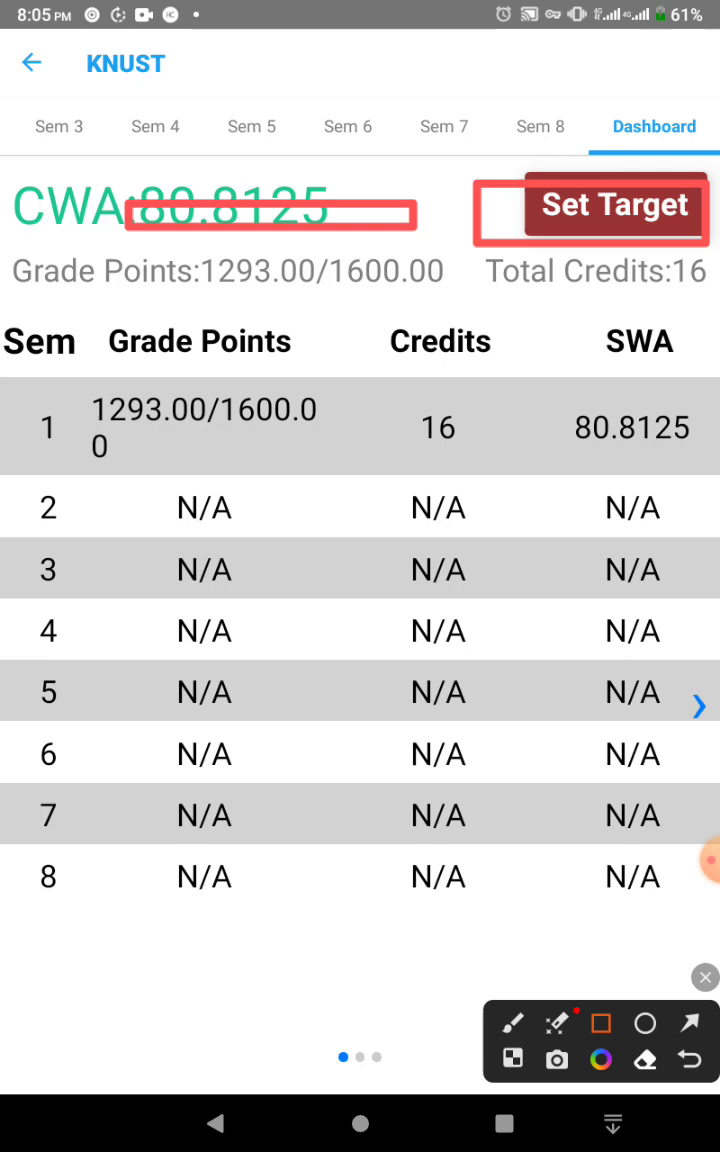
click(705, 977)
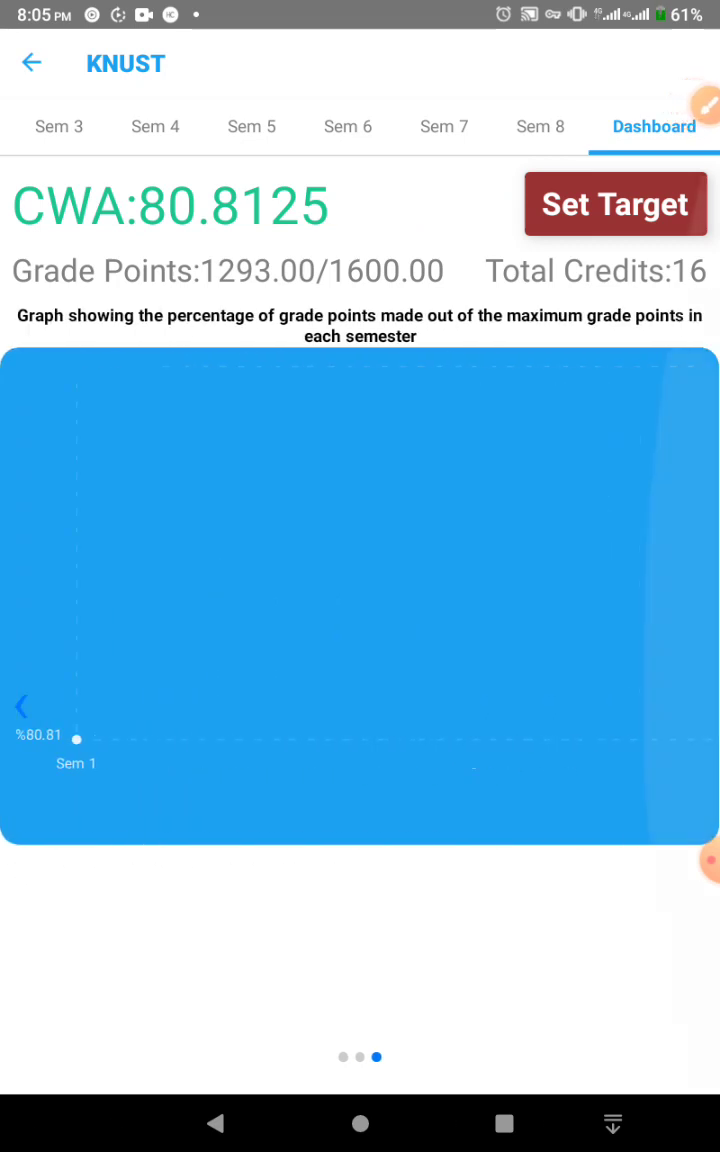
click(540, 126)
click(444, 126)
click(654, 126)
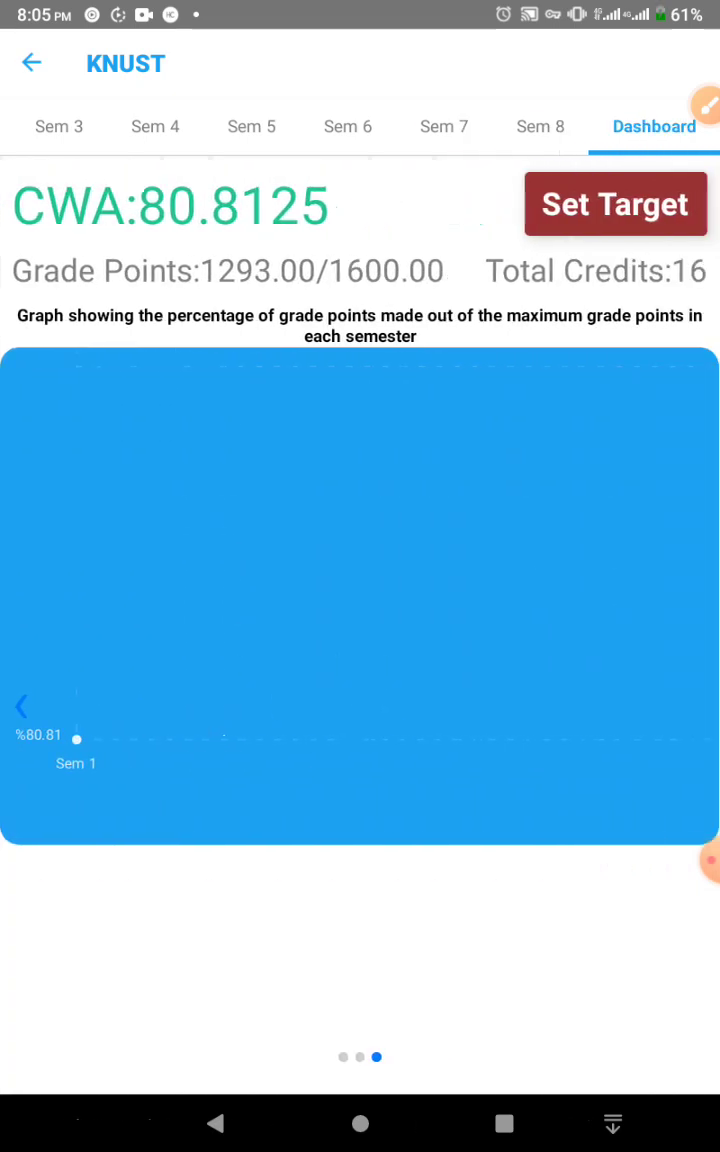
click(615, 204)
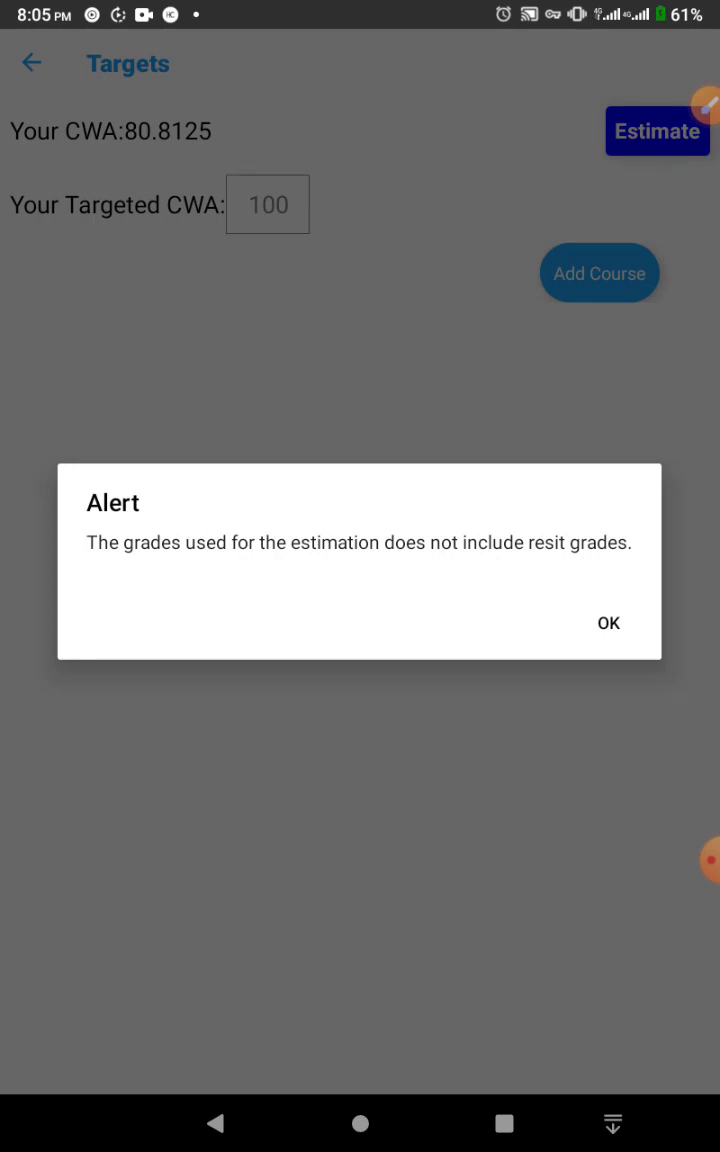
Dismiss the resit-grades alert and add a Course #1 row with credit 3.
click(608, 623)
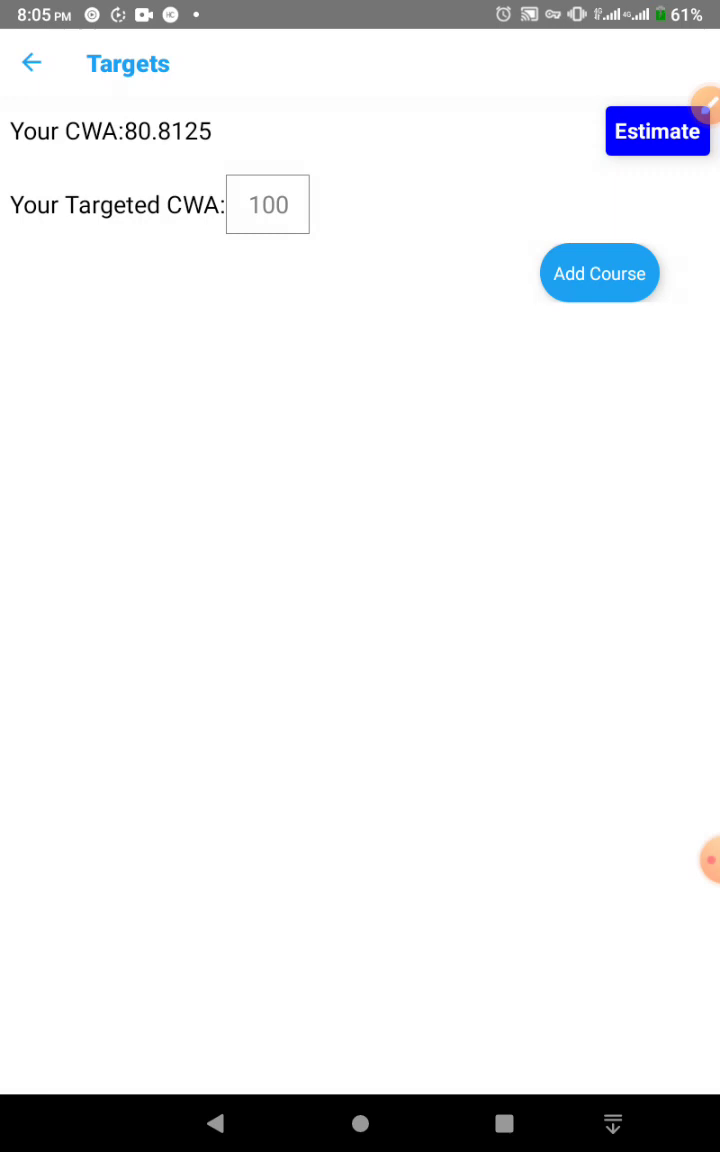
click(599, 273)
click(188, 309)
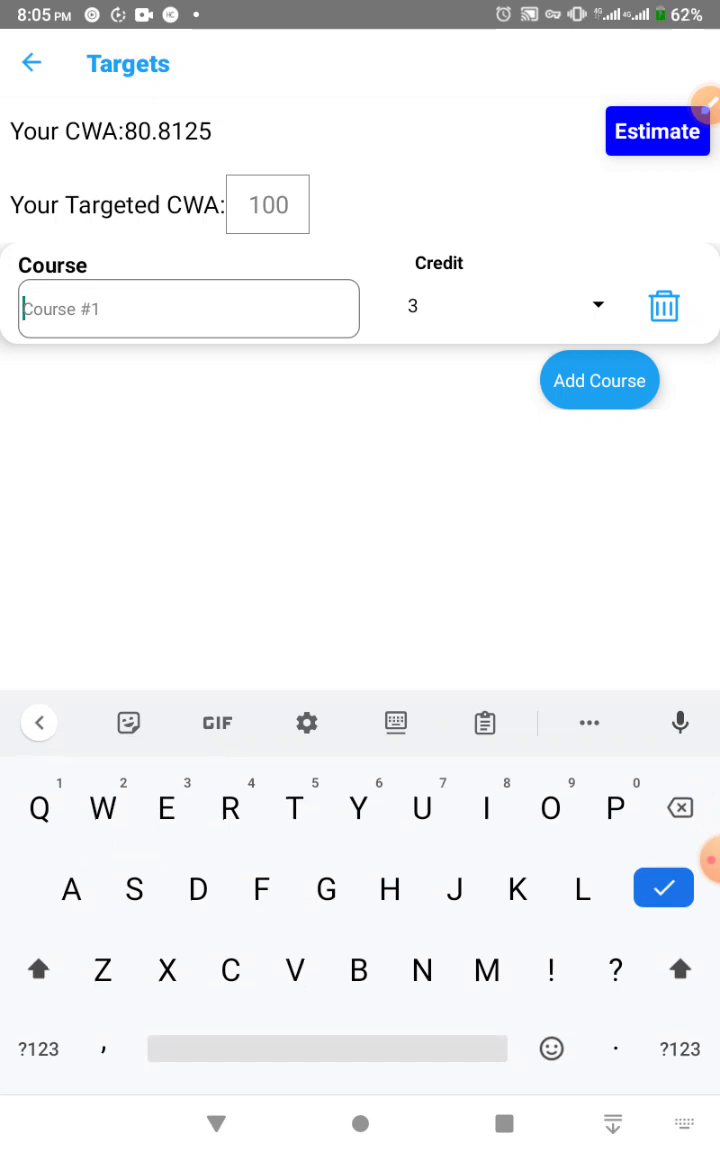
Enter target courses A with 4 credits and B with 3 credits.
text(A)
click(597, 305)
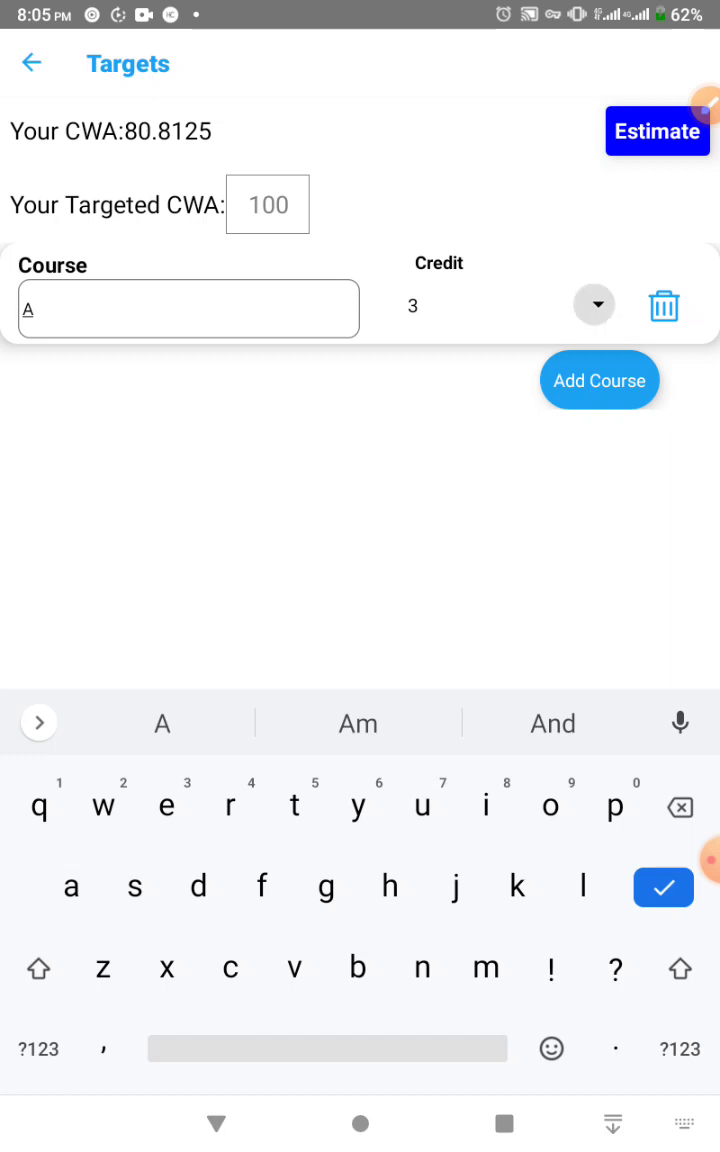
click(46, 562)
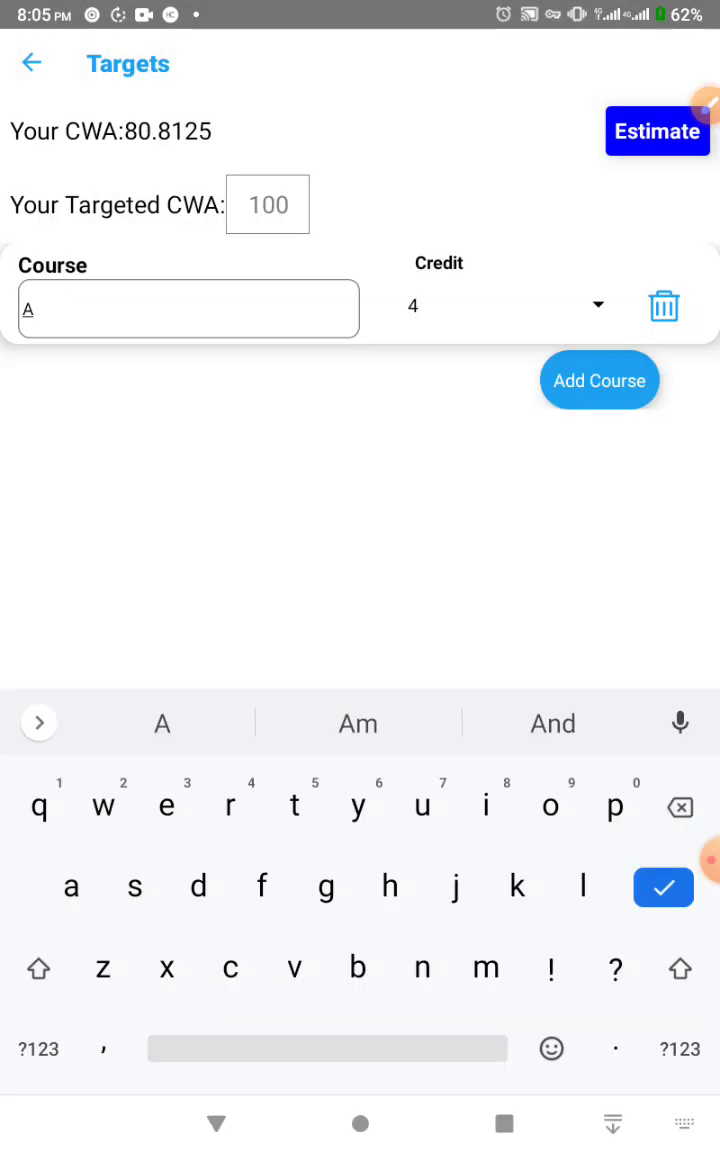
click(599, 380)
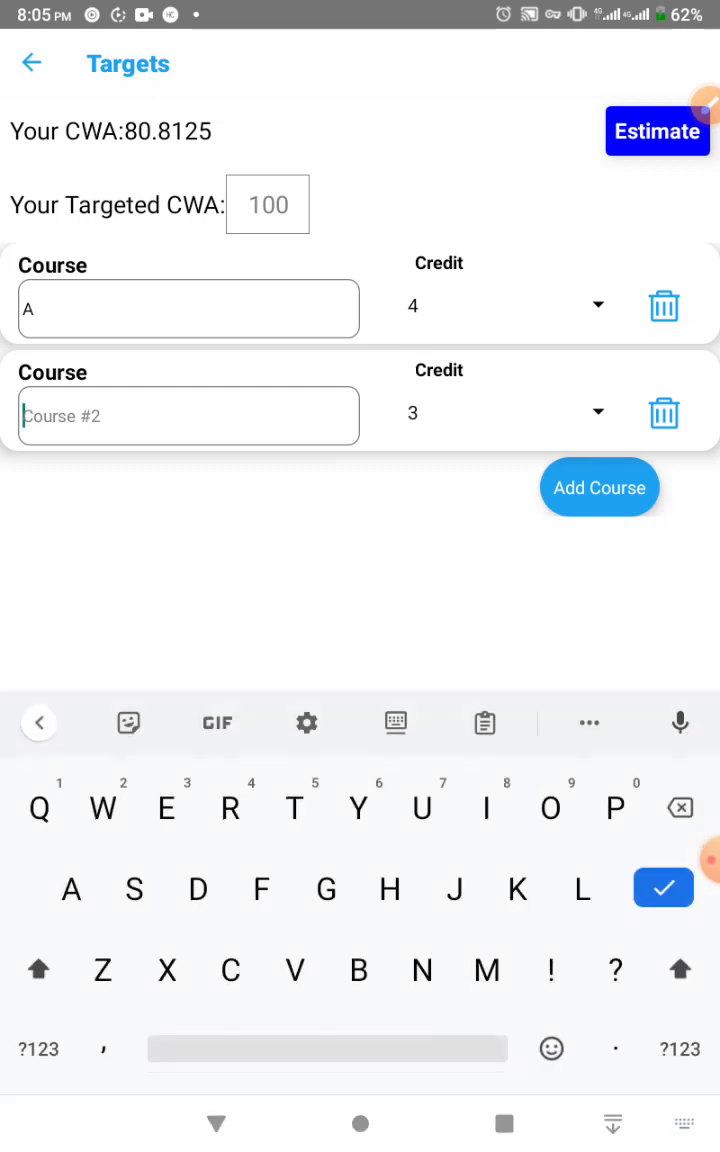
text(B)
click(598, 412)
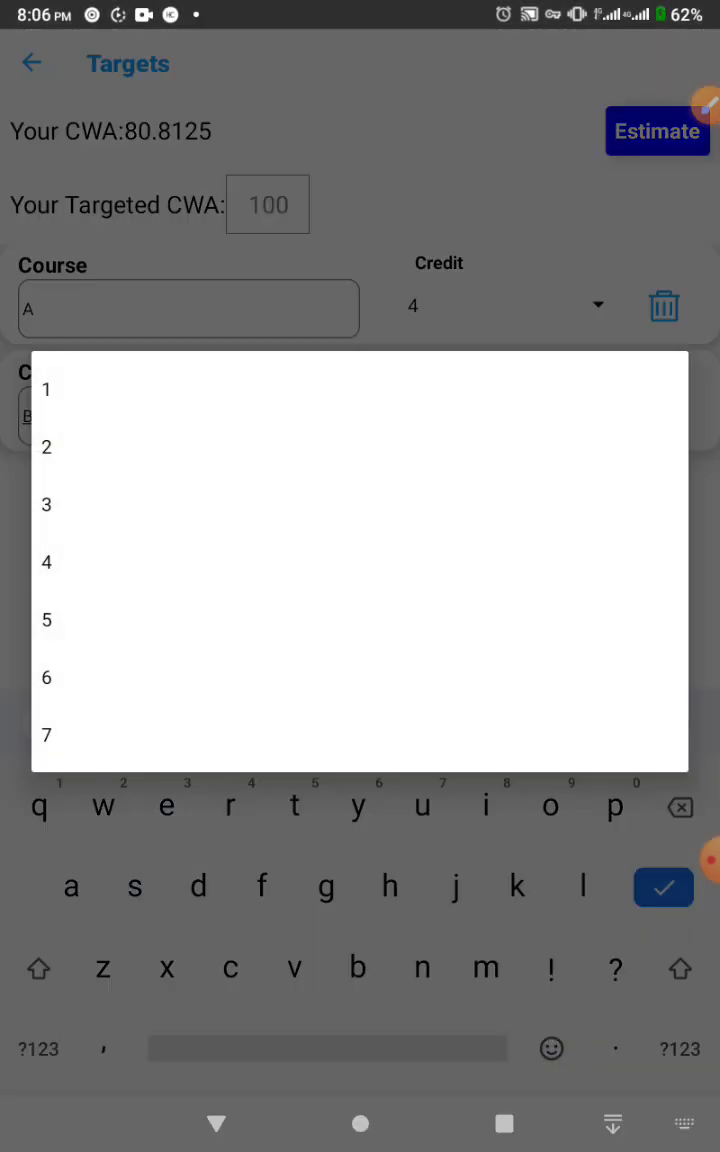
click(360, 504)
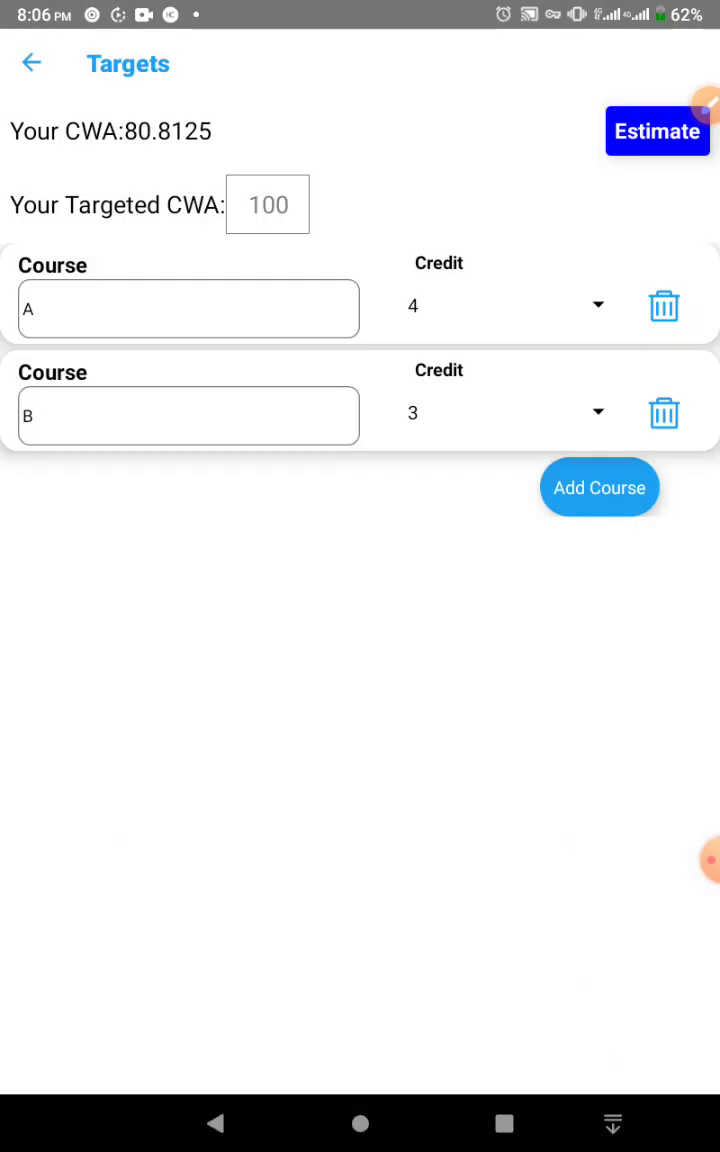
Add course C with 3 credits and course D with 2 credits, plus a fifth row.
click(599, 487)
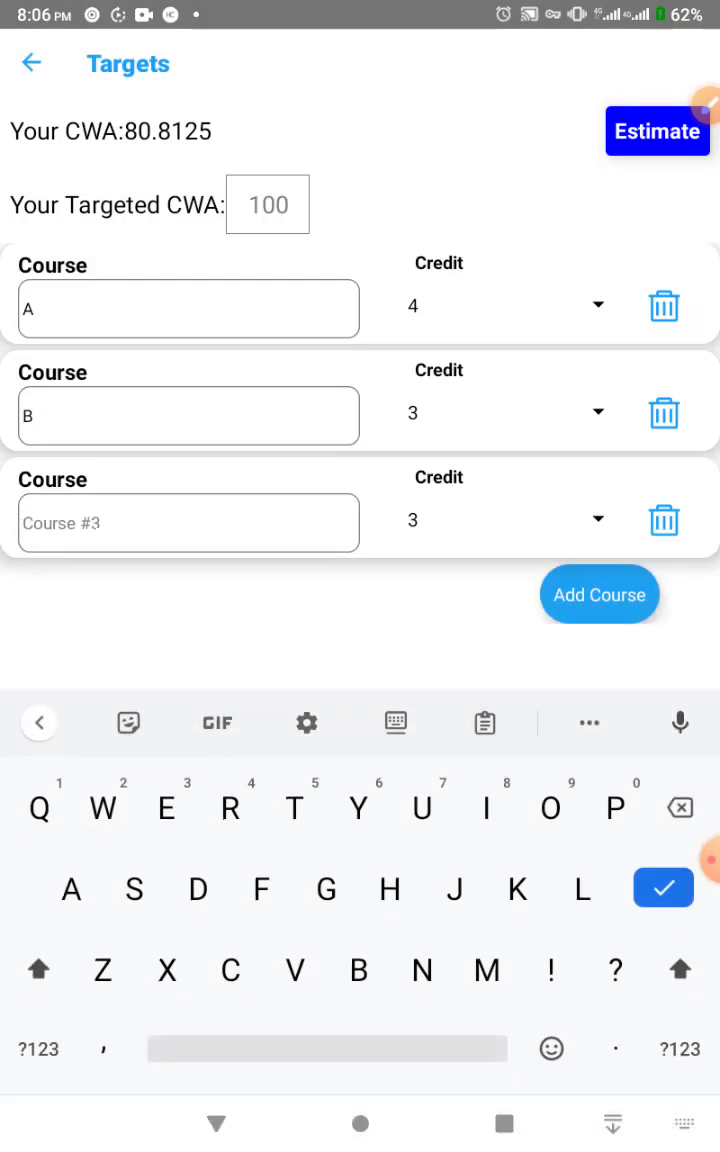
text(C)
click(598, 519)
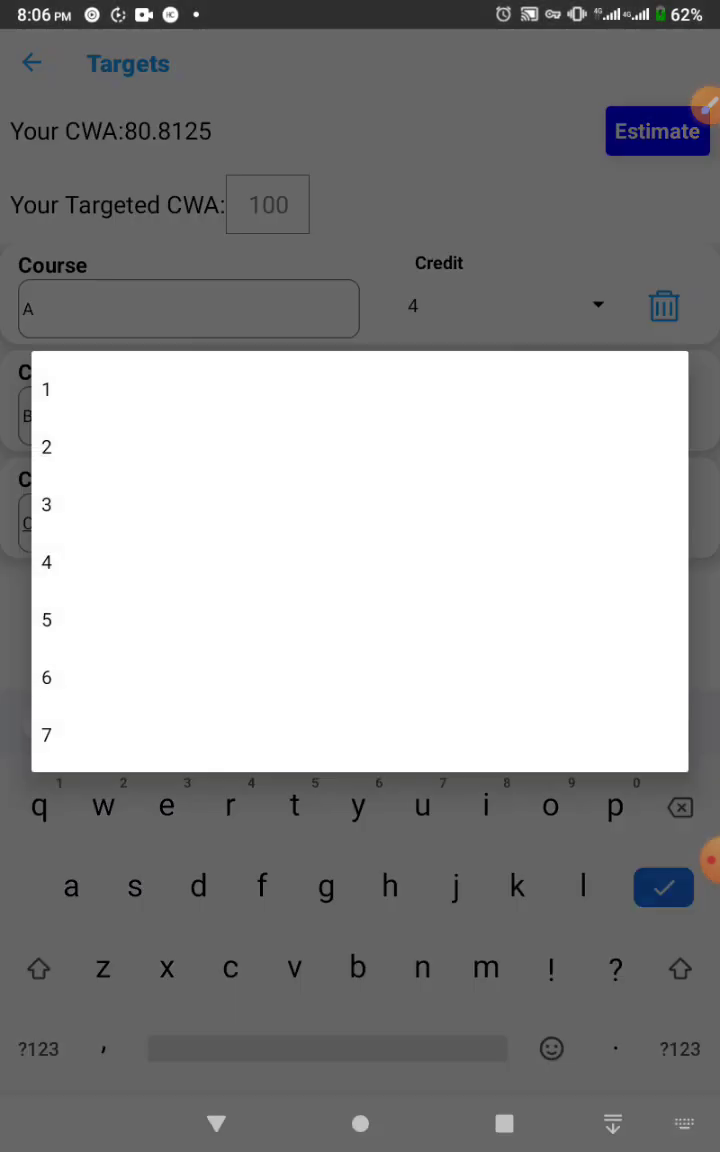
click(360, 504)
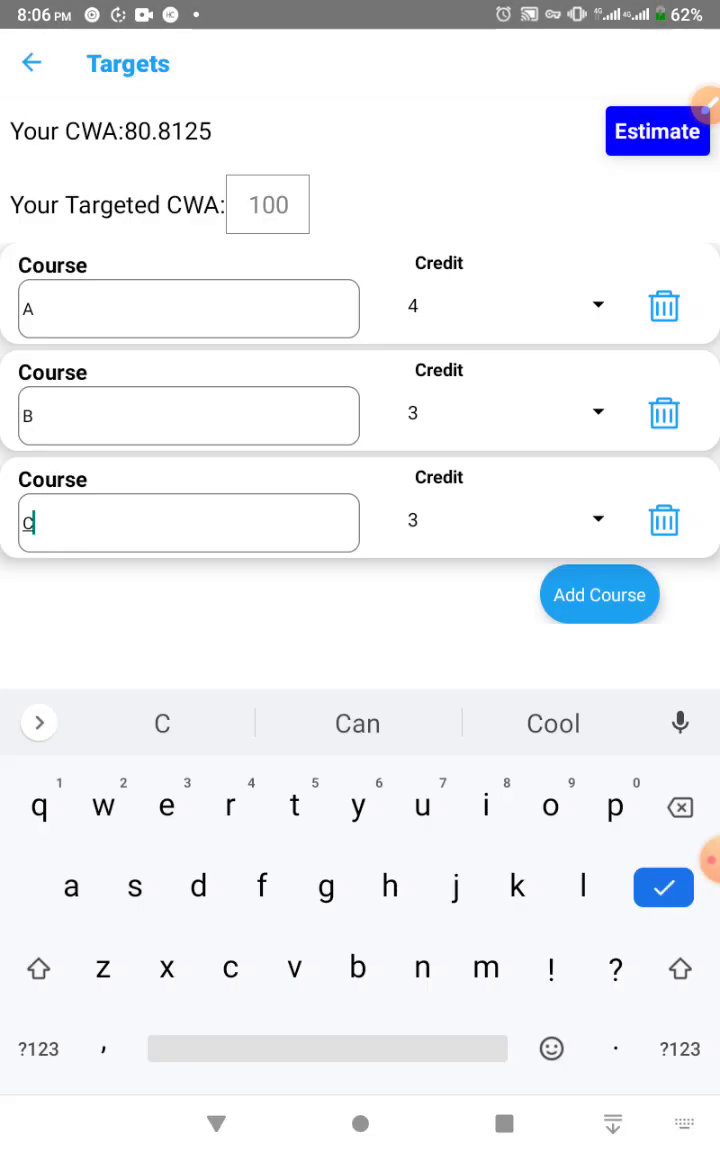
click(599, 594)
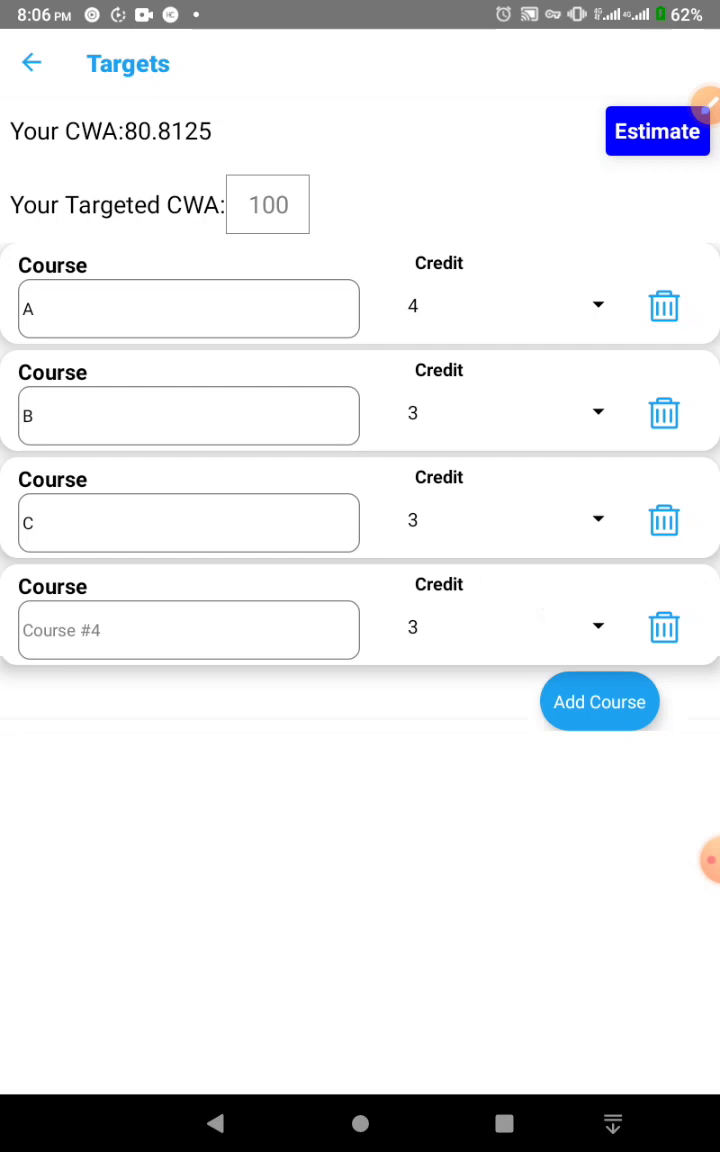
text(D)
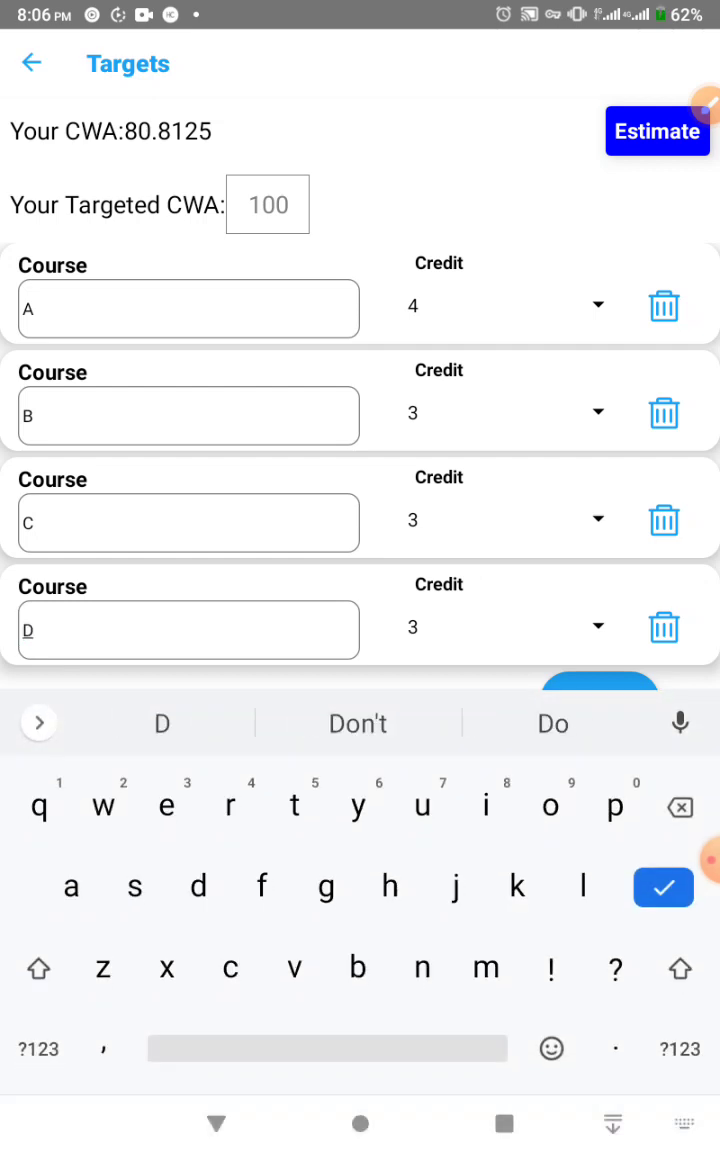
click(598, 627)
click(300, 447)
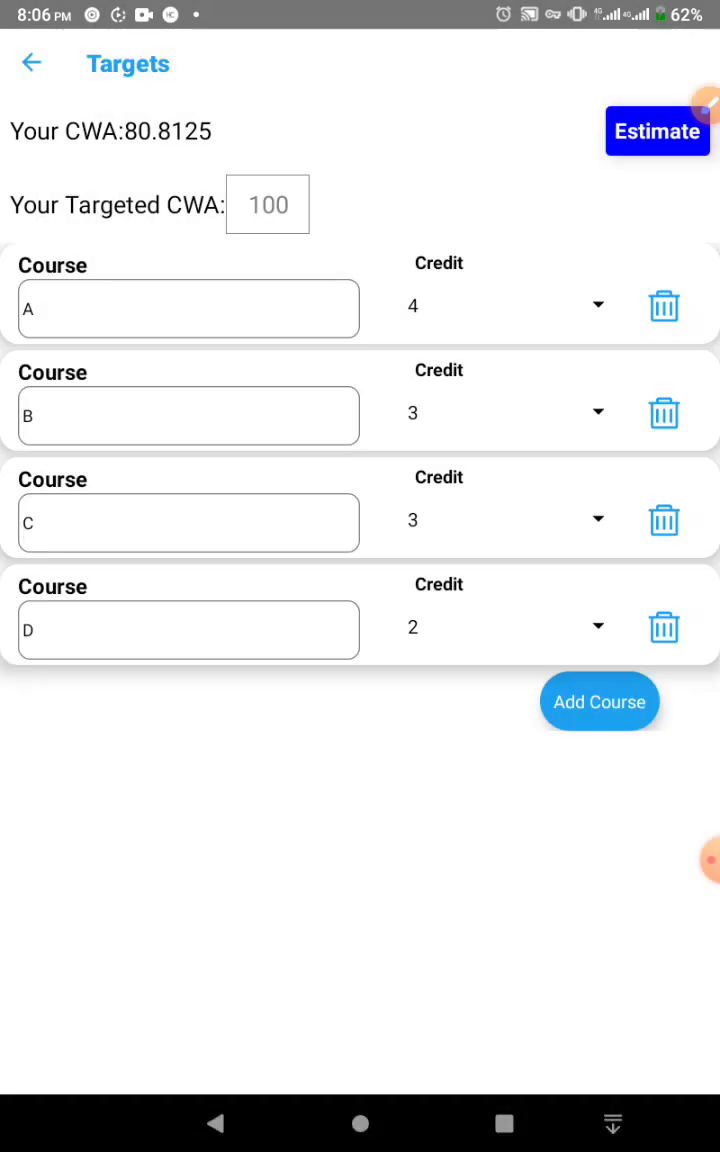
click(599, 701)
Name the fifth course E and keep it at 3 credits.
click(190, 733)
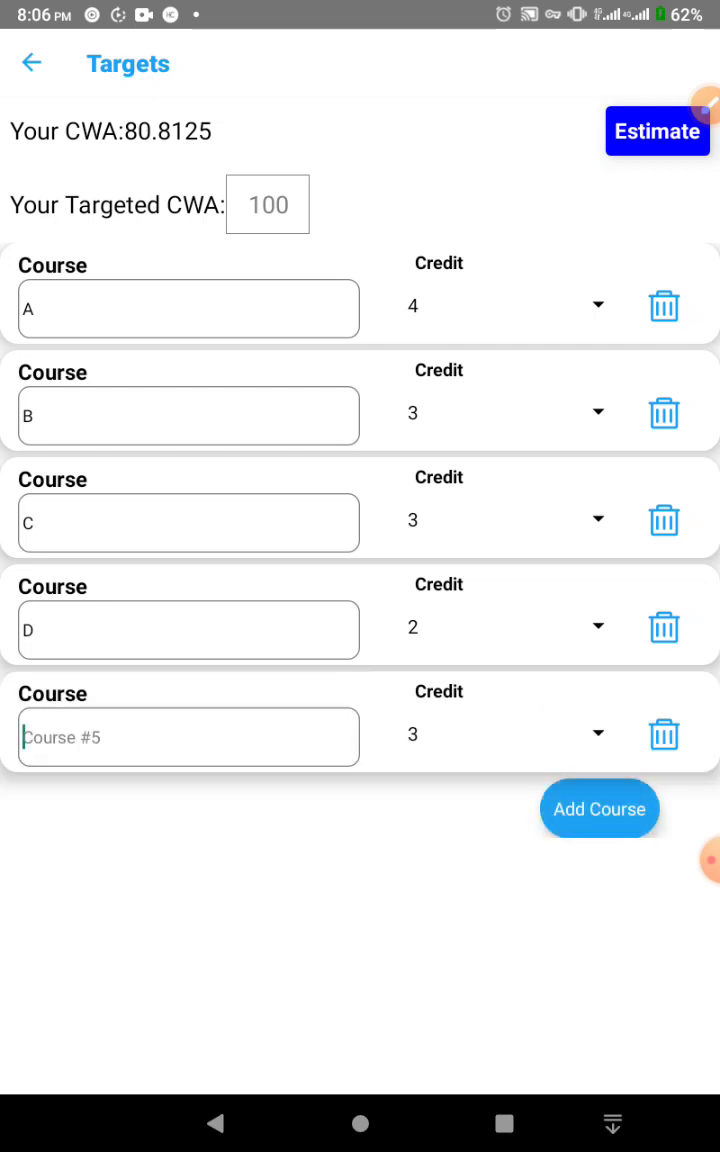
text(E)
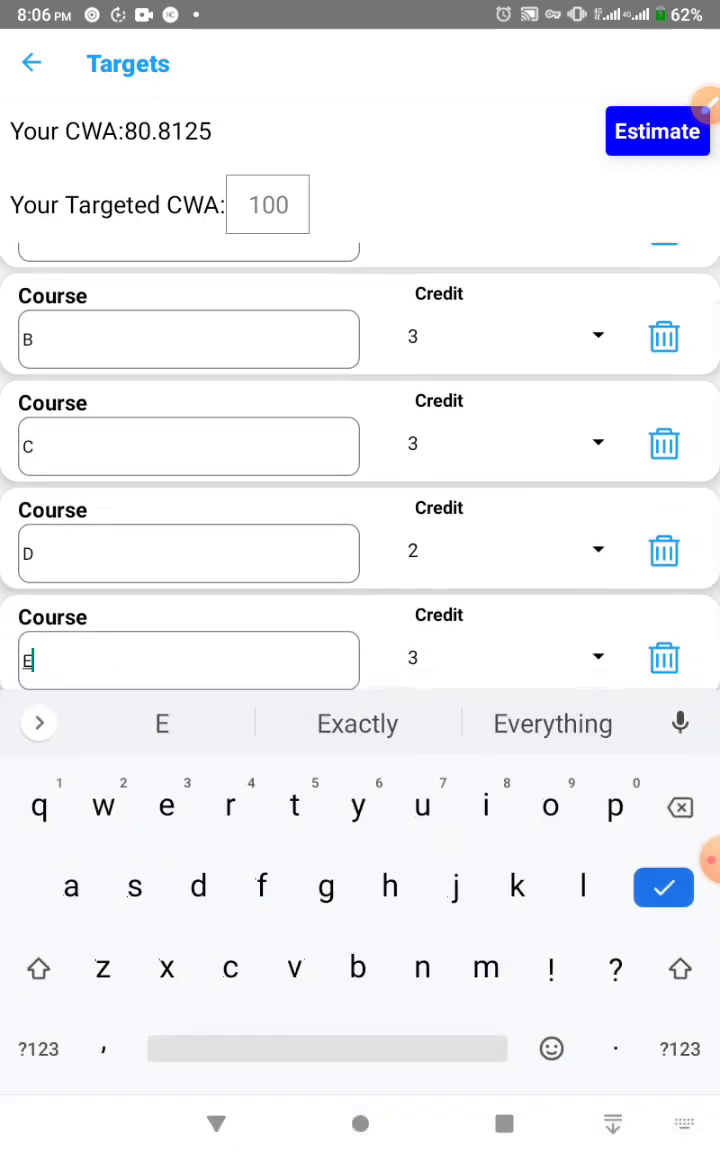
click(598, 657)
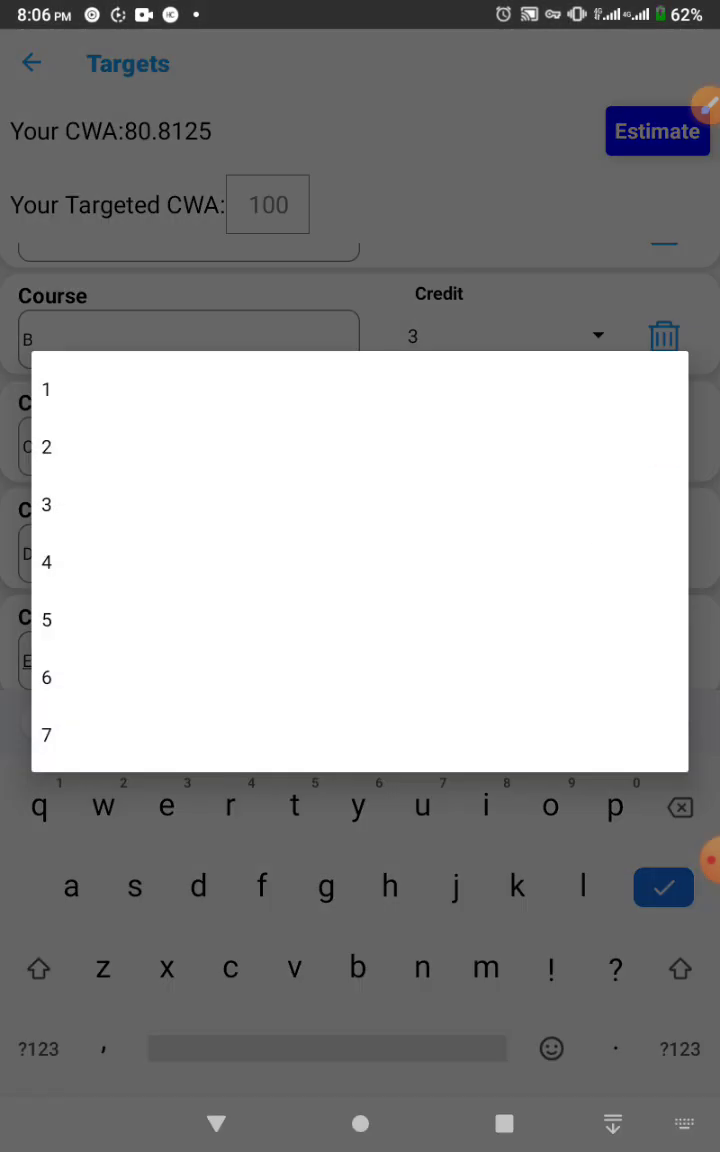
click(360, 505)
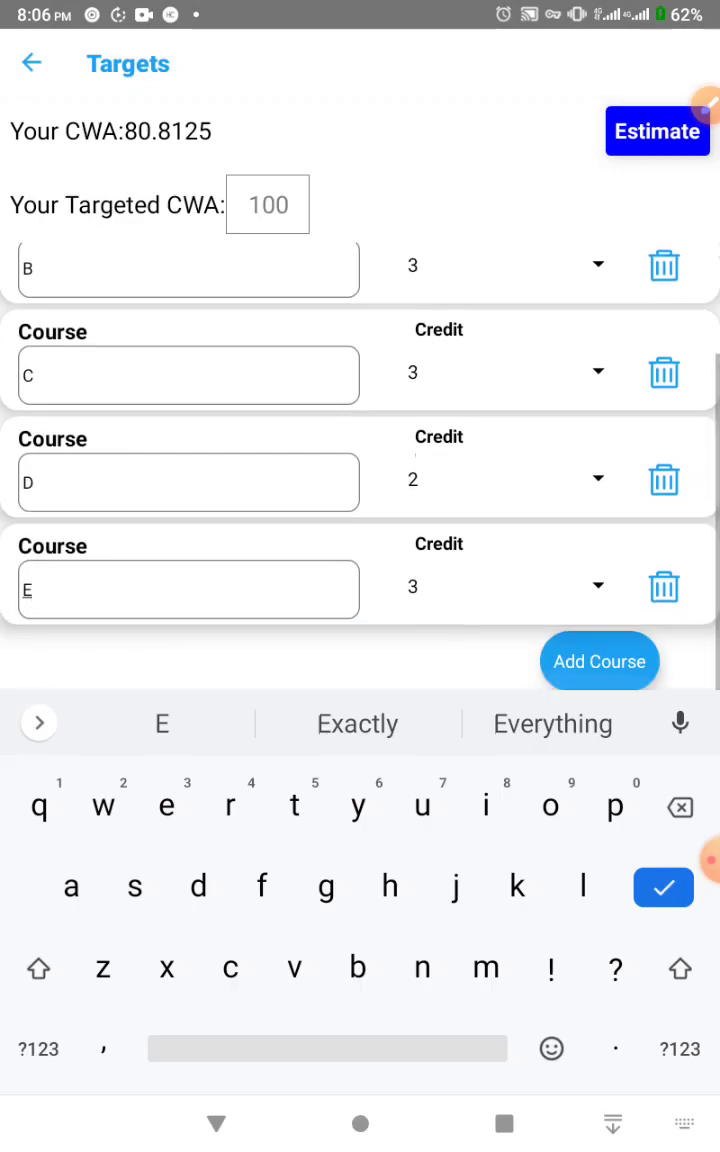
key(Return)
Add a sixth course row named F with 2 credits.
click(599, 809)
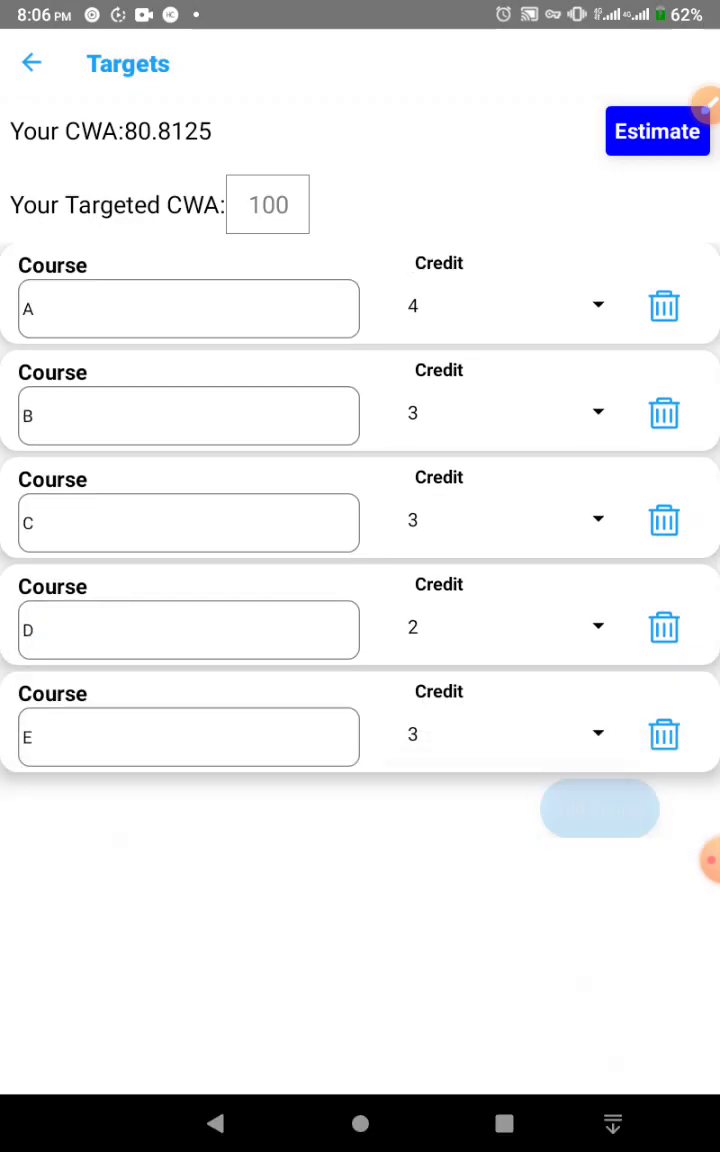
click(40, 907)
text(F)
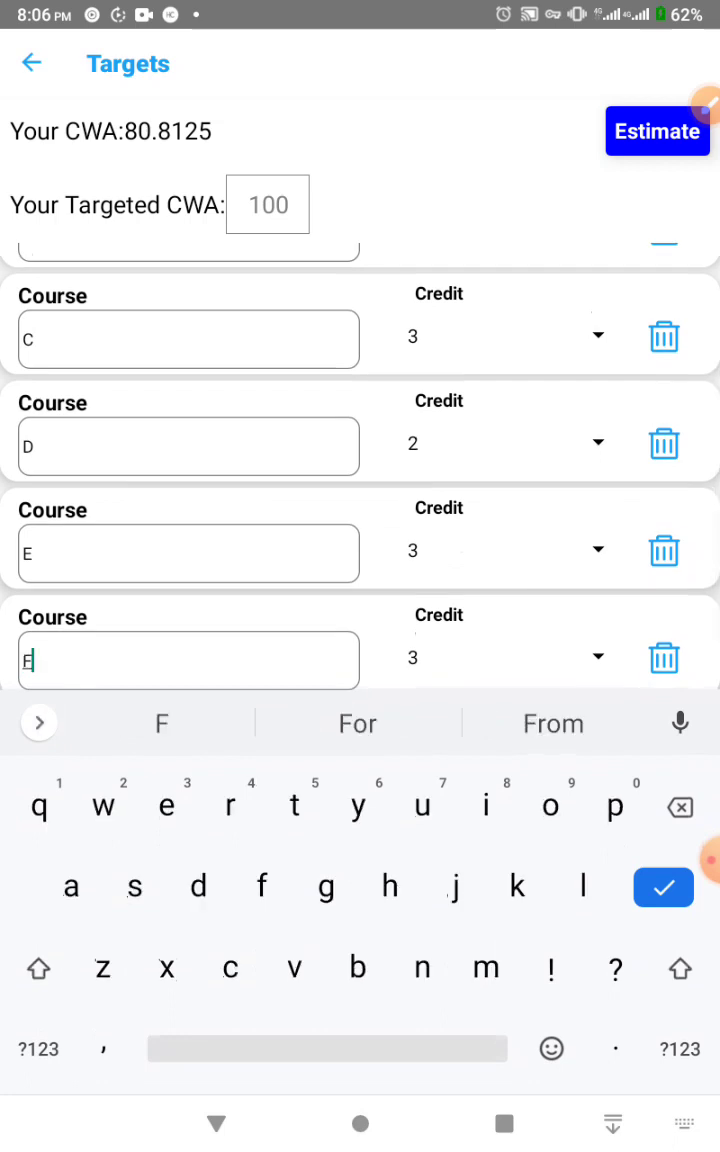
click(500, 656)
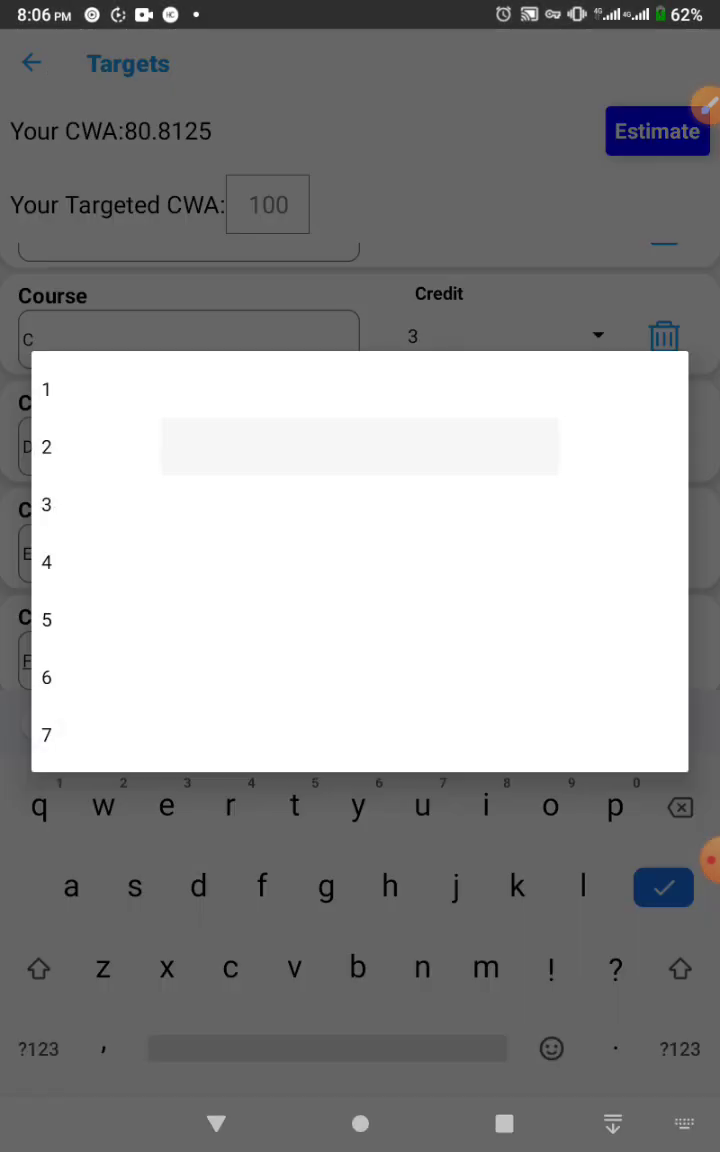
click(46, 447)
scroll(360, 430, down, 1)
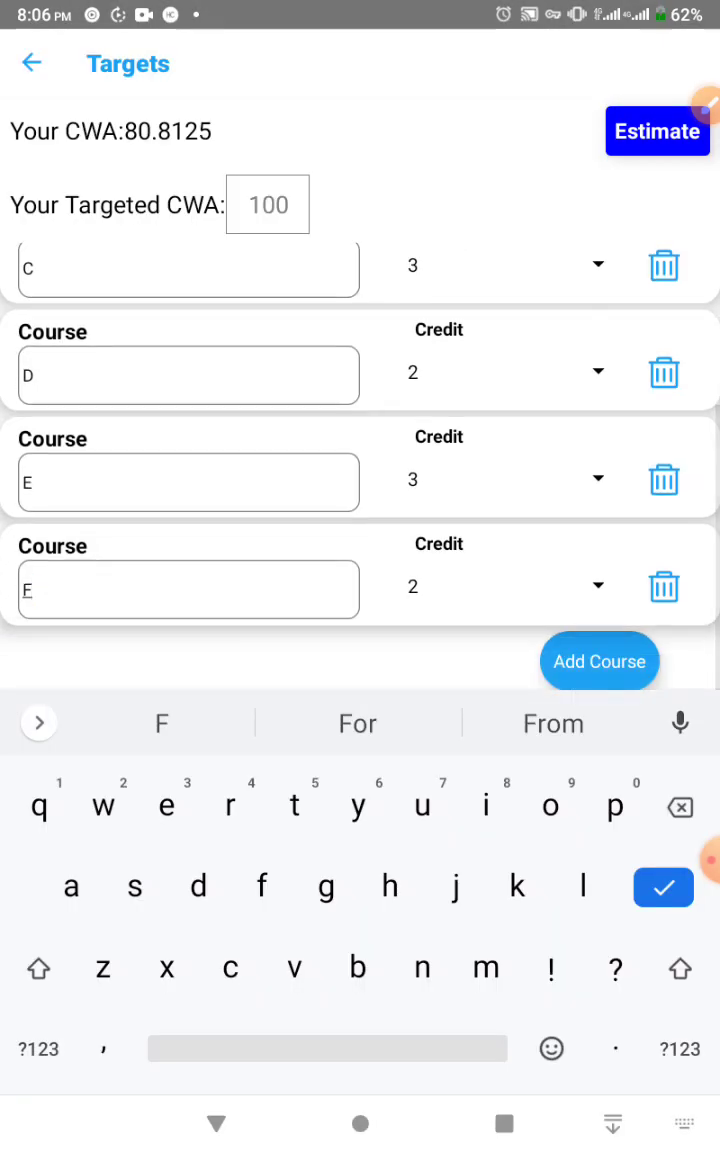
key(Return)
Add a seventh course row named G with 1 credit.
click(599, 916)
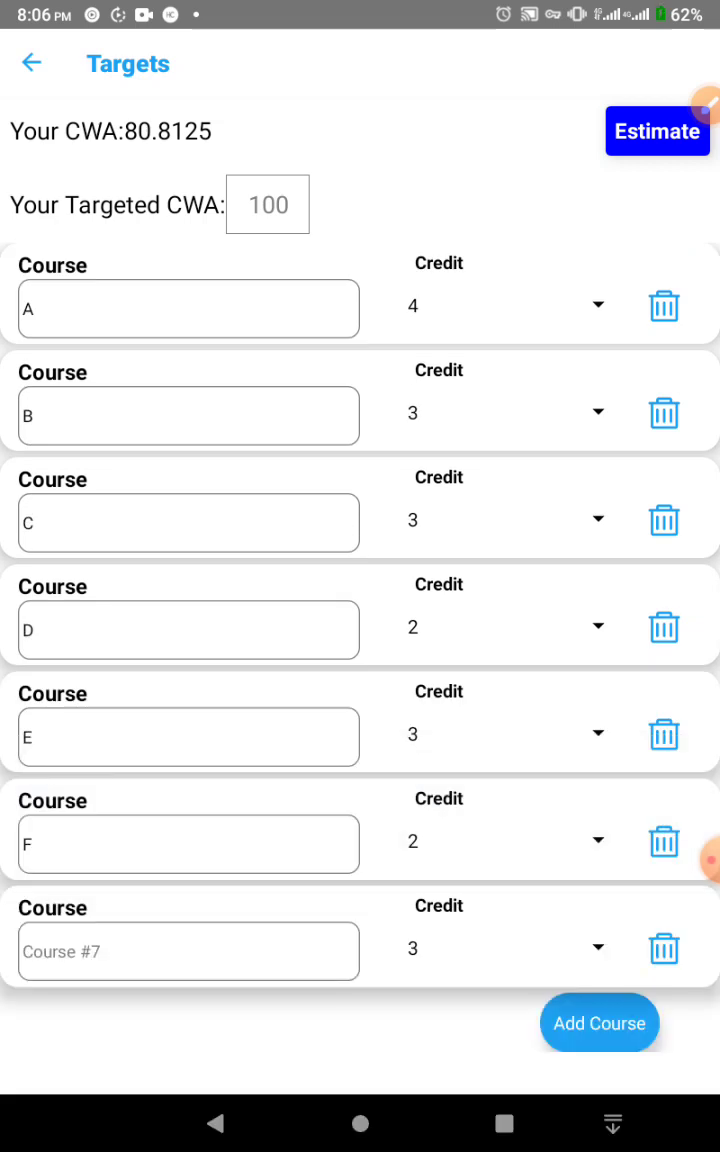
click(188, 951)
text(G)
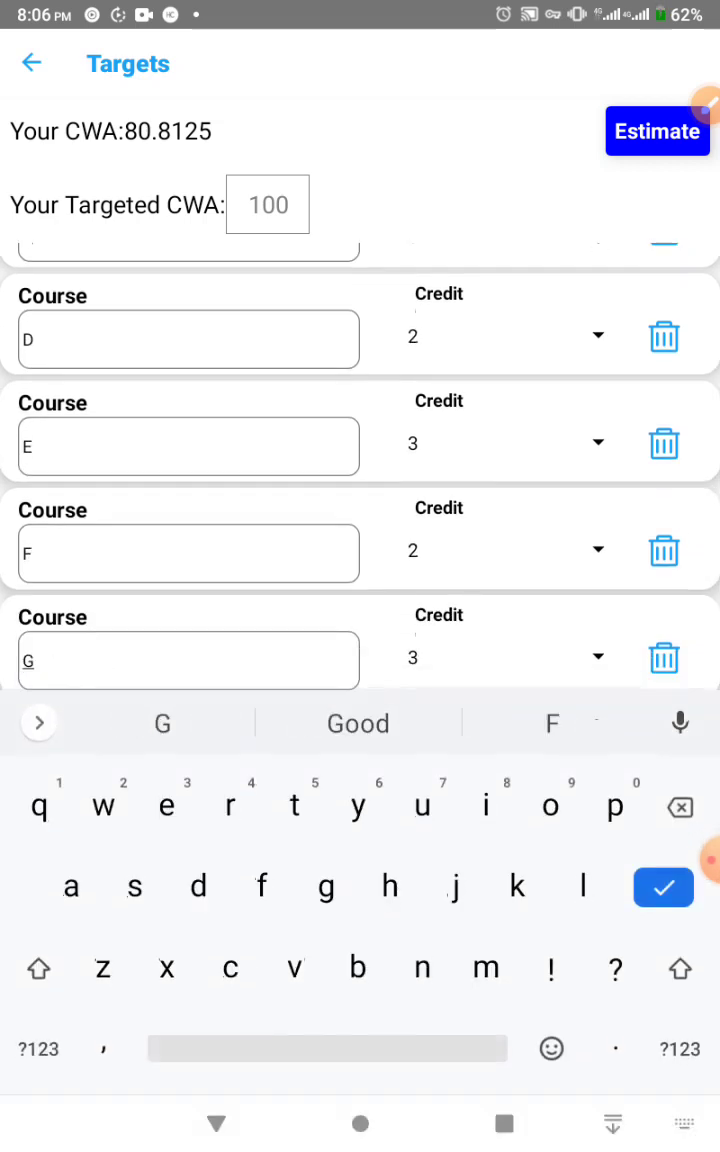
click(538, 595)
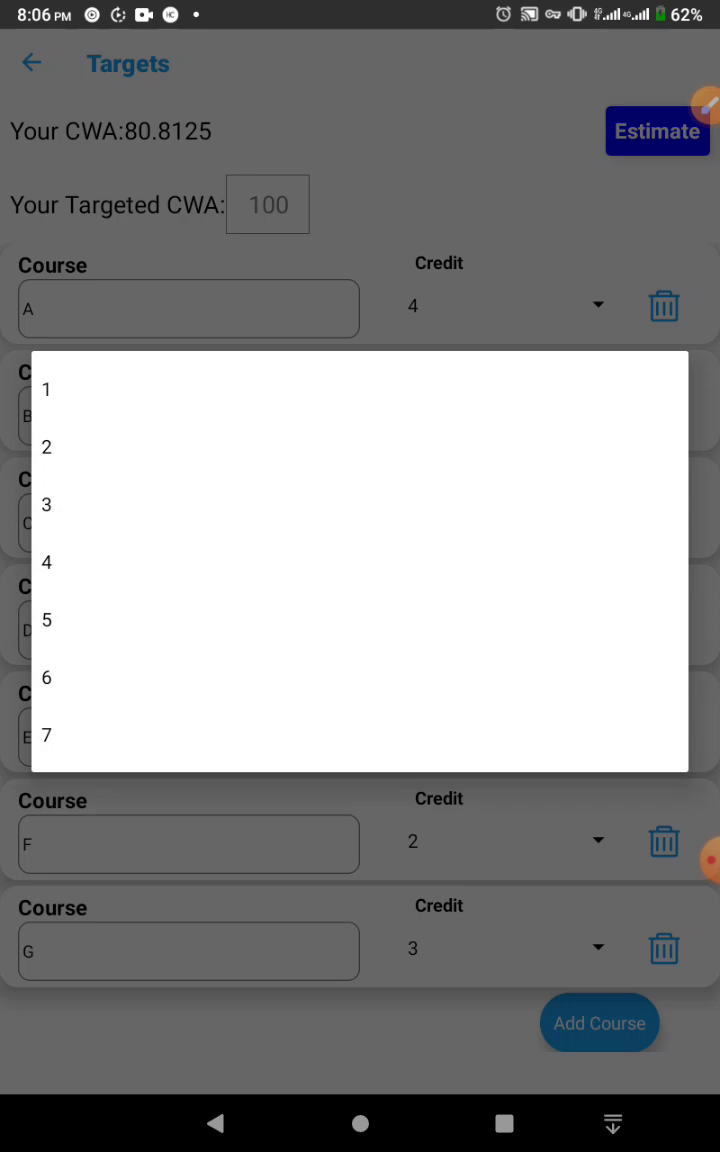
click(46, 389)
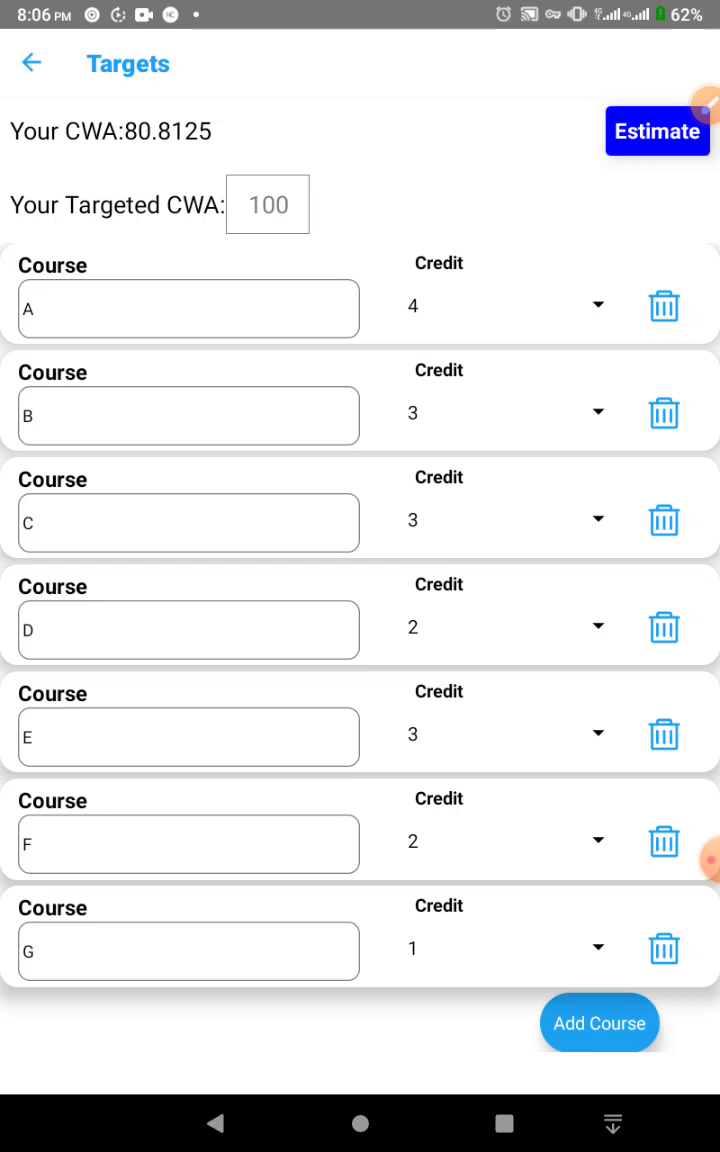
click(268, 204)
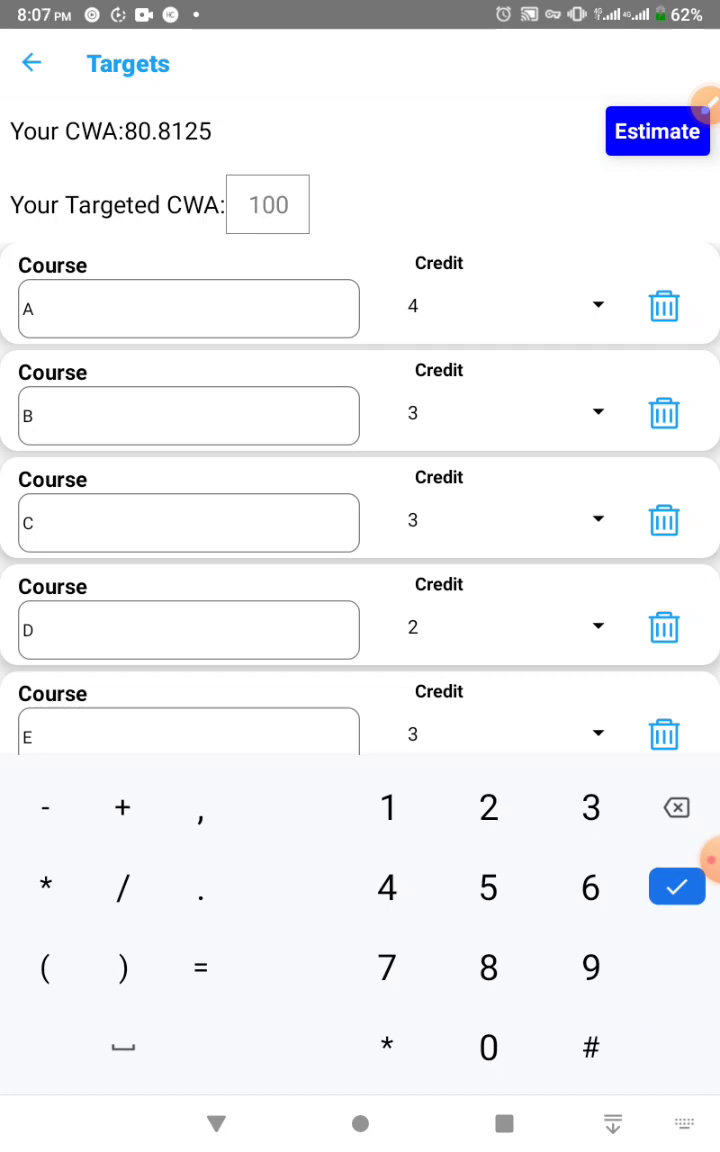
Enter 84 as the targeted CWA and estimate grades reaching 84.0000.
text(8)
text(4)
click(657, 131)
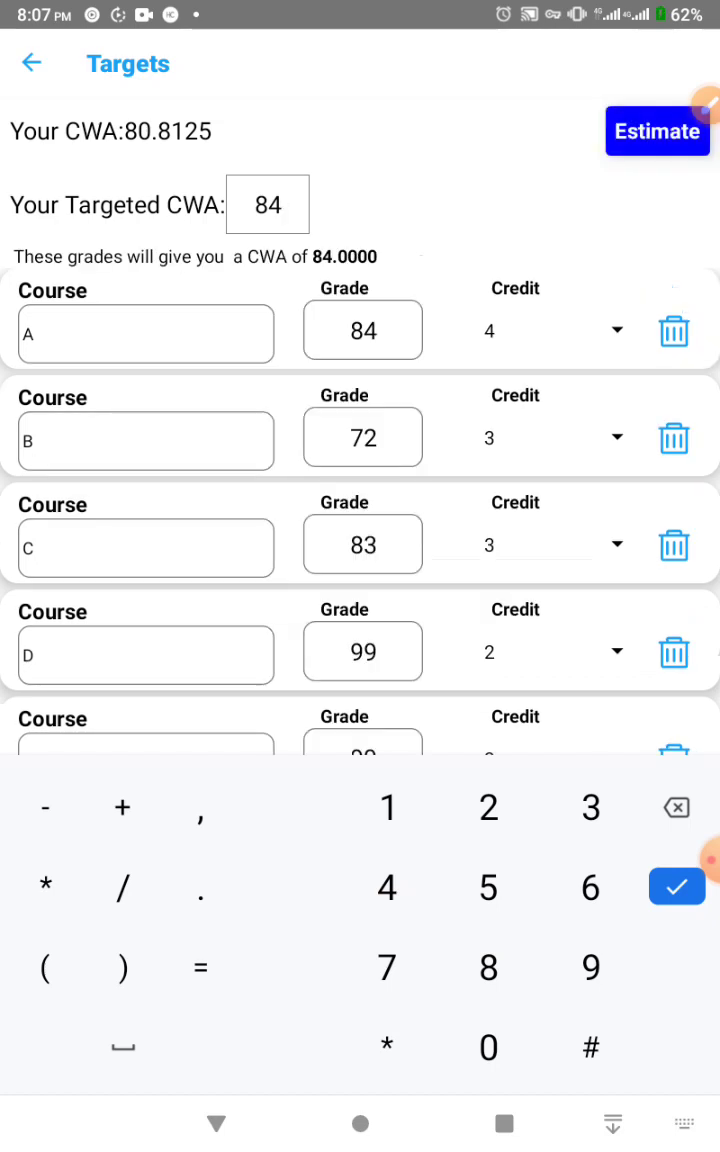
Re-run the estimate several times until grades read A 92, B 98, C 60, D 93.
key(Escape)
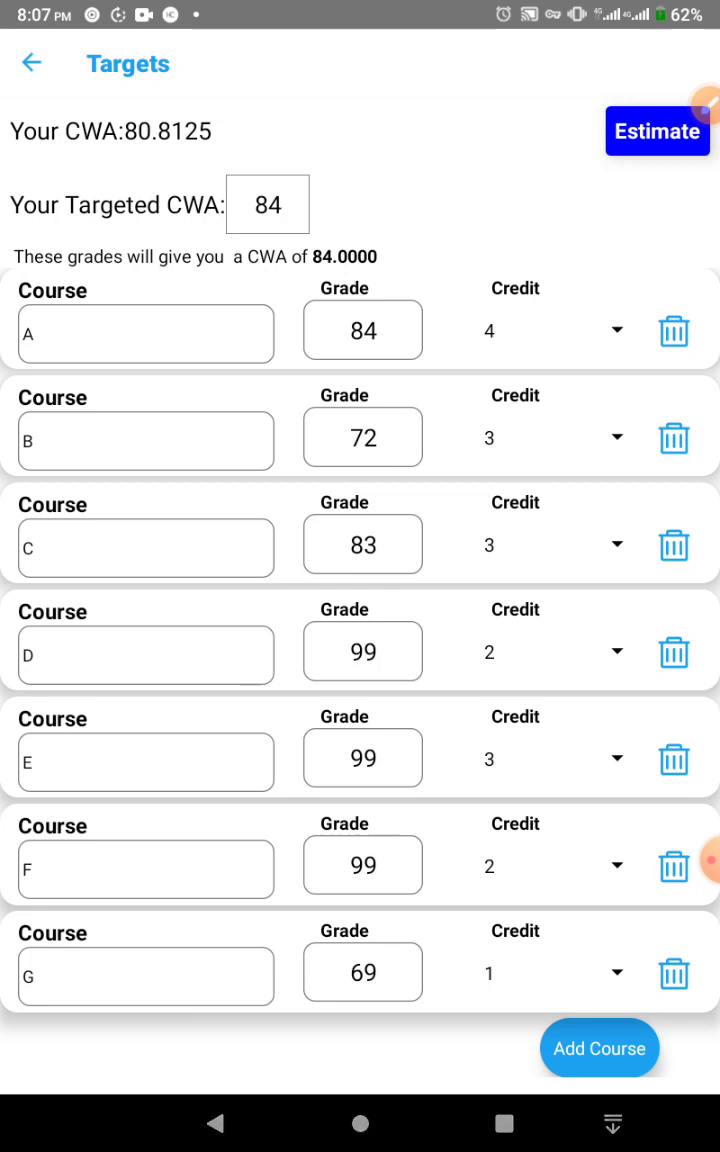
click(657, 131)
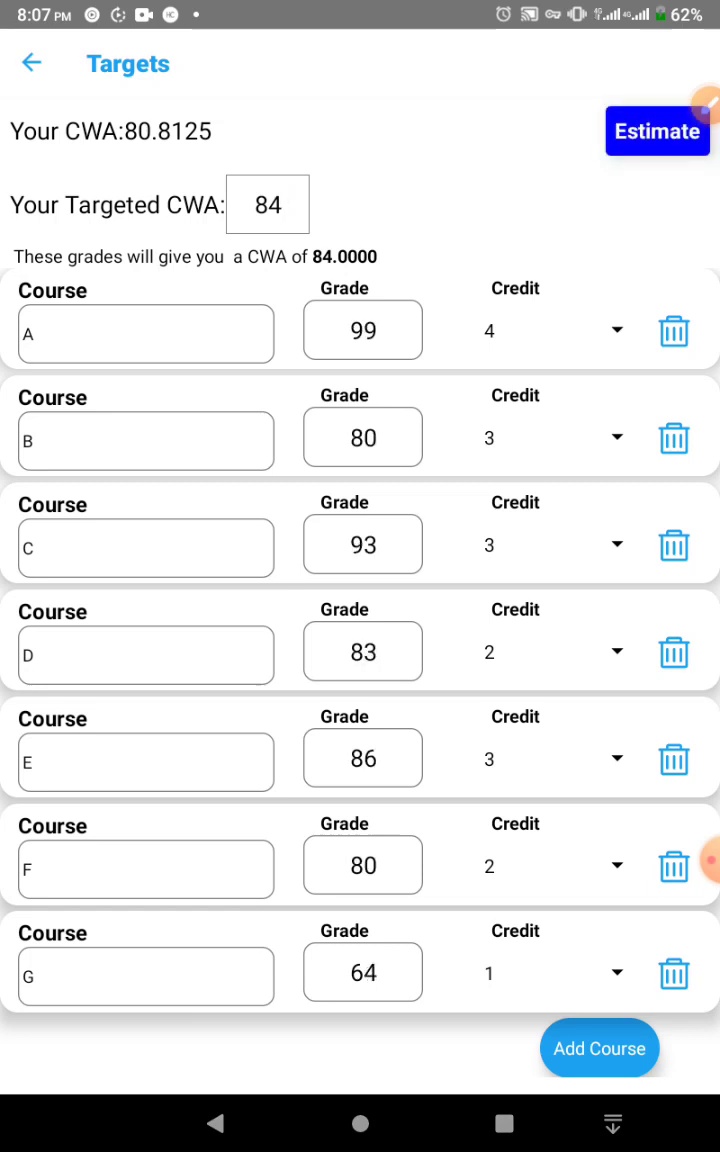
click(657, 131)
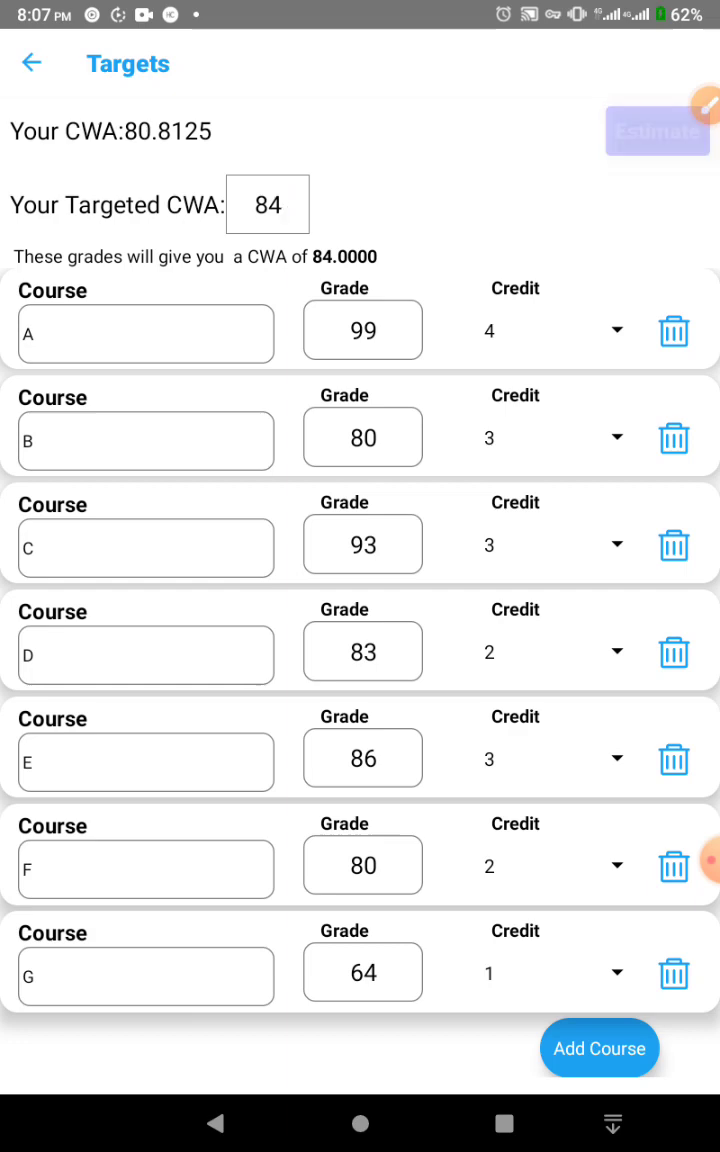
click(575, 622)
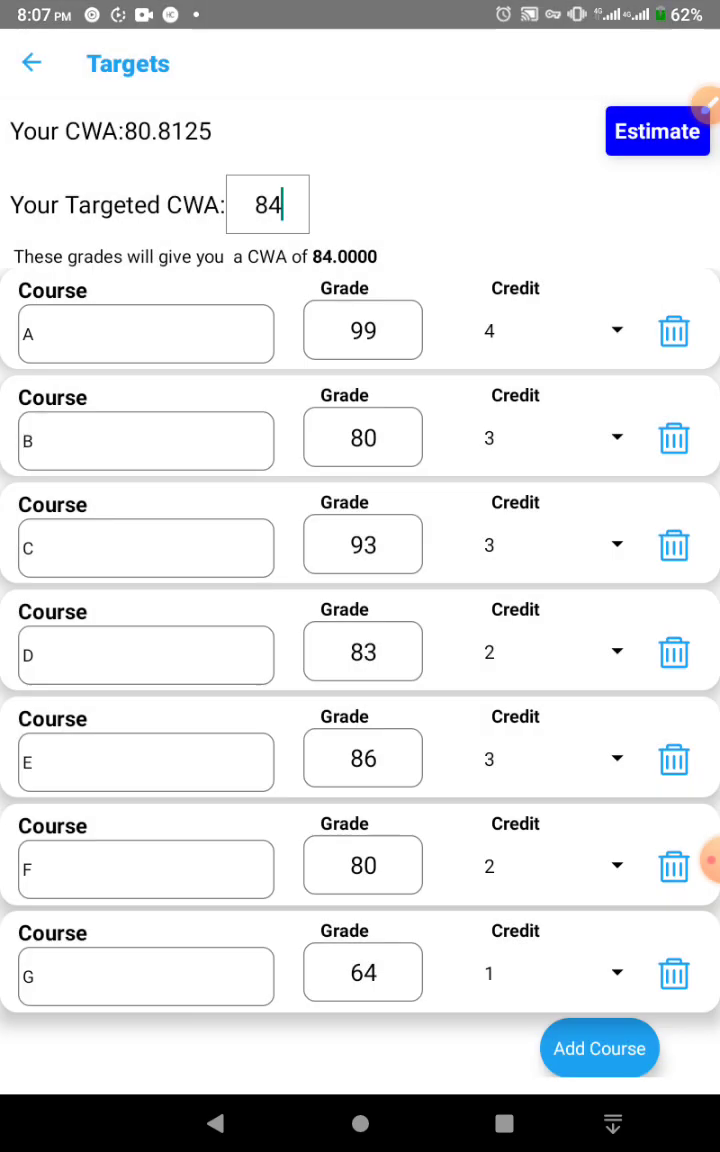
click(657, 131)
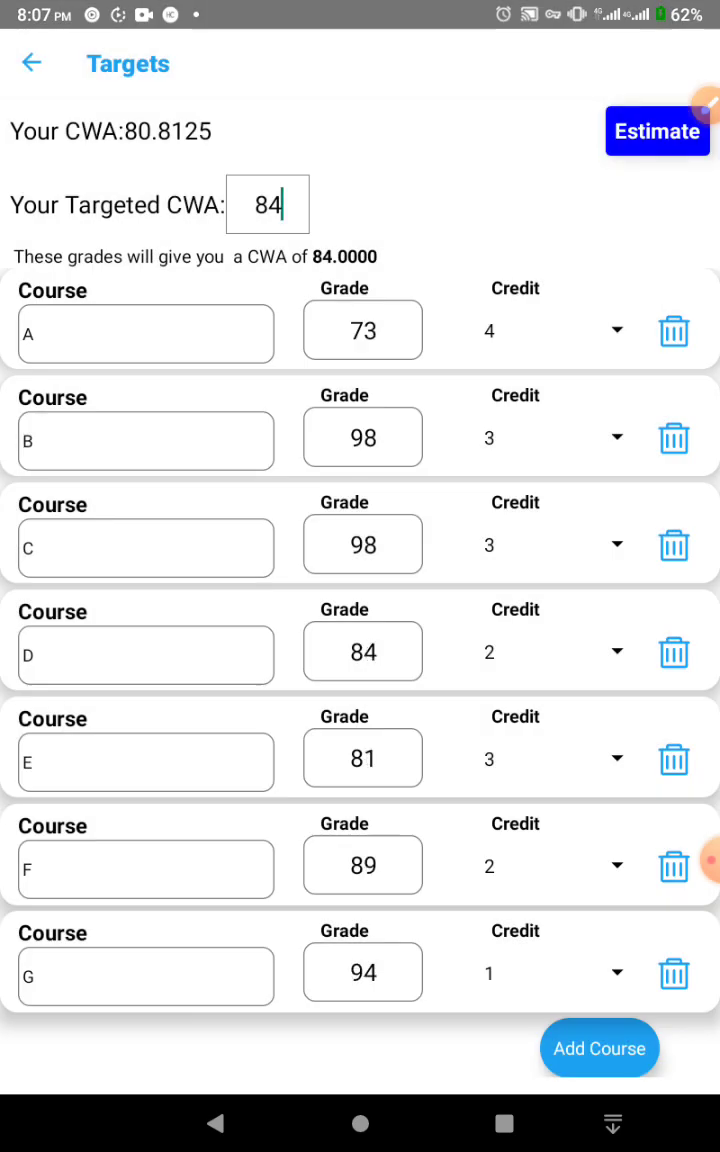
click(657, 131)
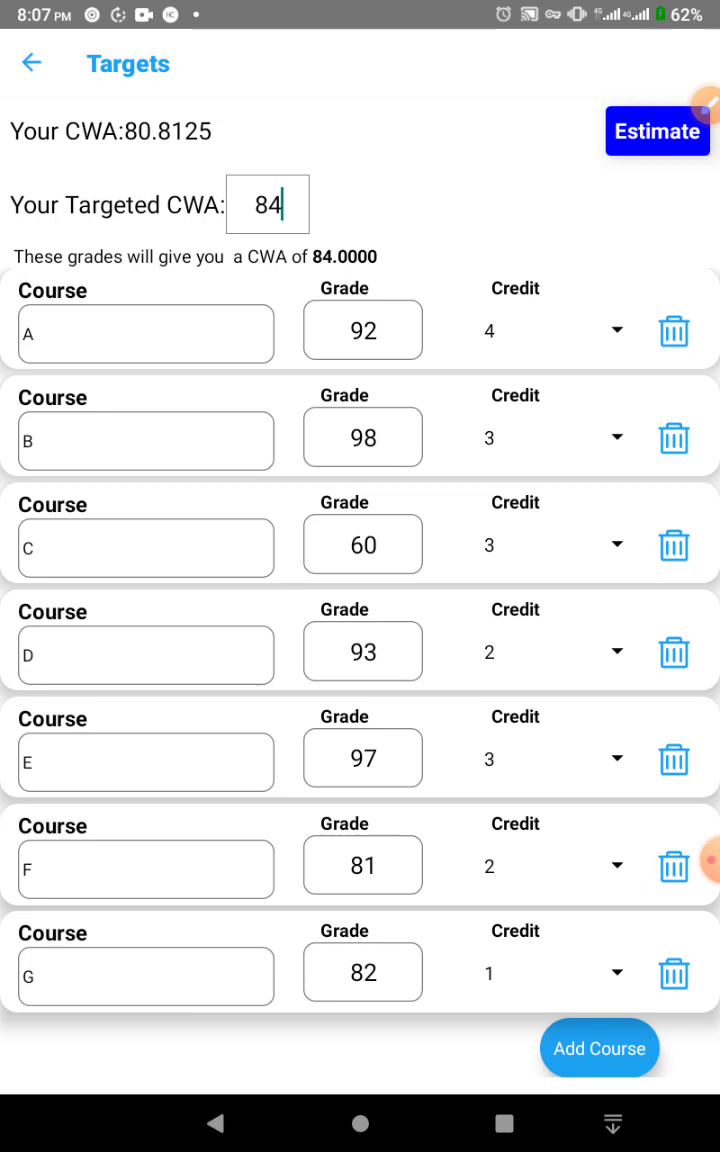
click(282, 205)
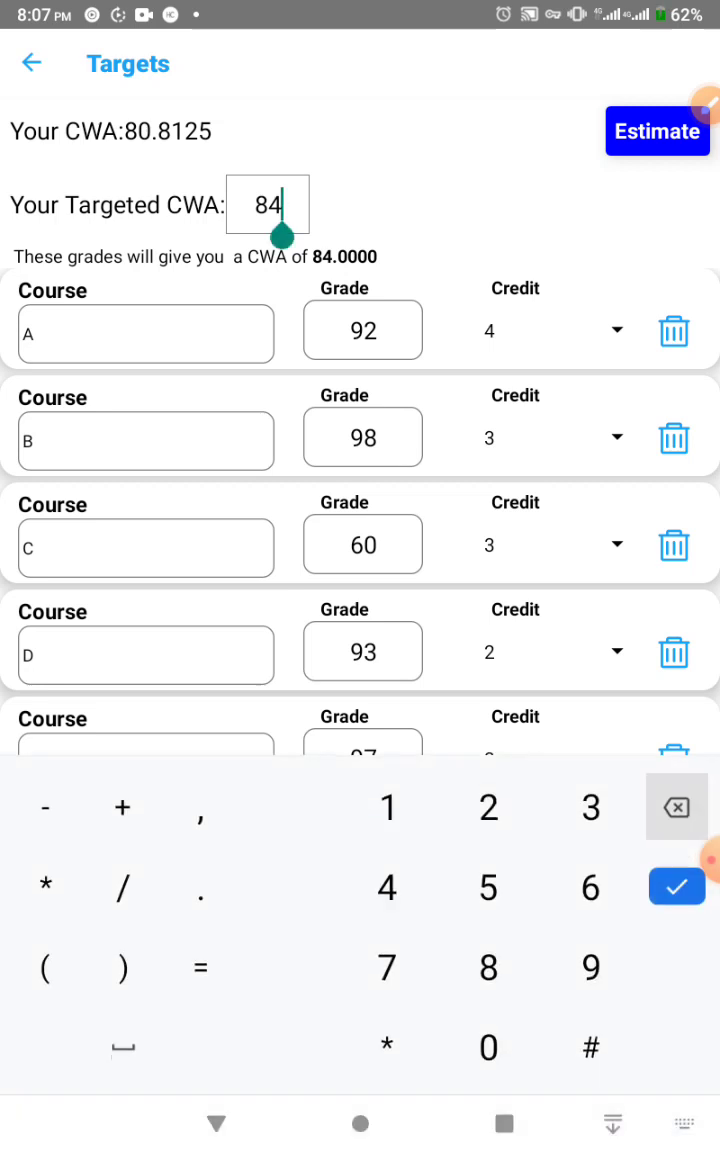
Replace the target with 94 and estimate, getting an alert that 90.9706 is the maximum.
key(BackSpace)
key(BackSpace)
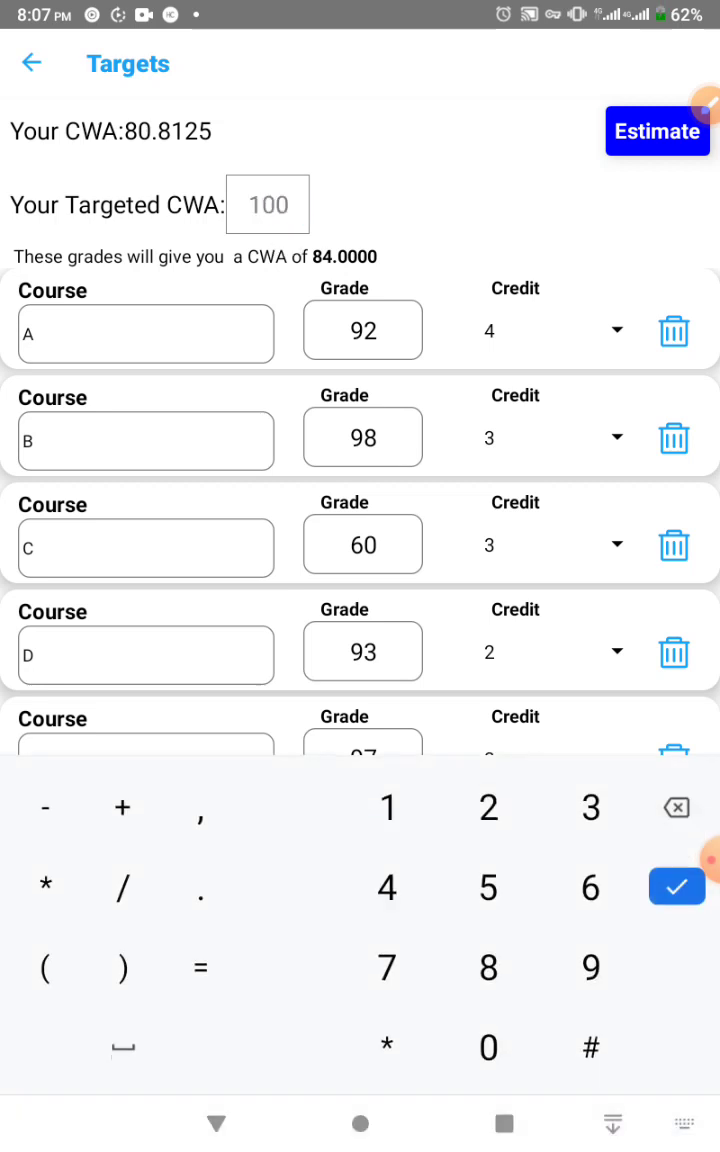
text(94)
click(657, 131)
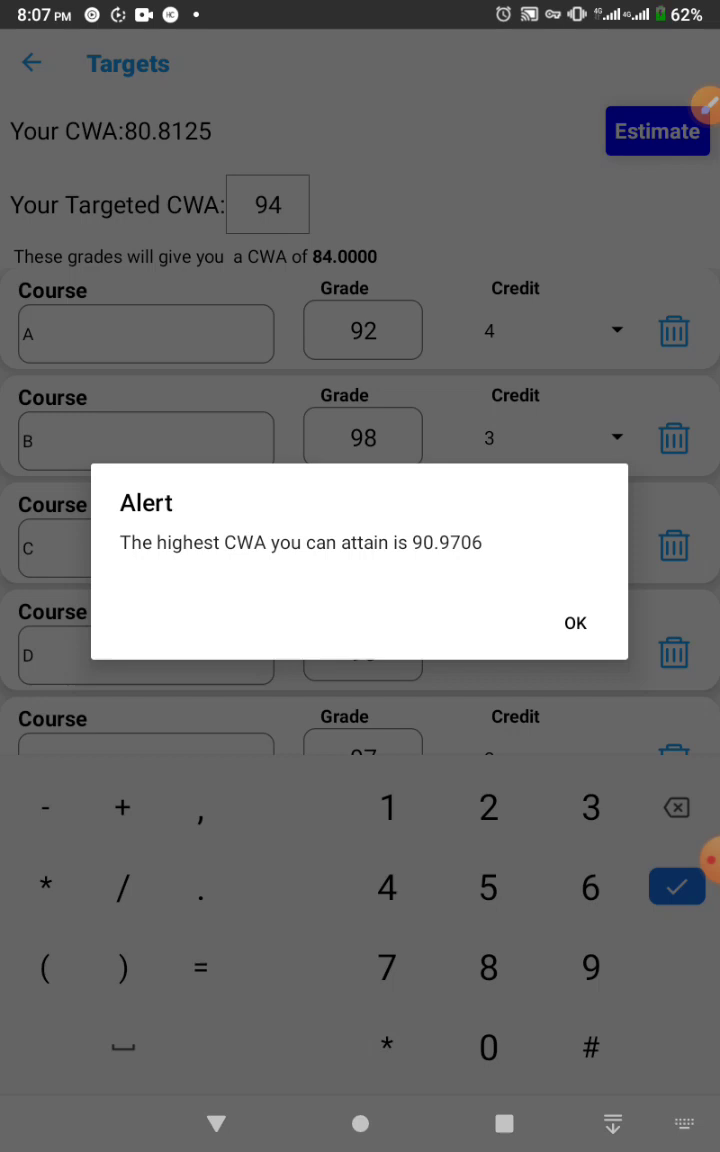
click(575, 622)
Hide the keyboard to reveal courses A–G graded 92, 98, 60, 93, 97, 81, 82.
click(215, 1123)
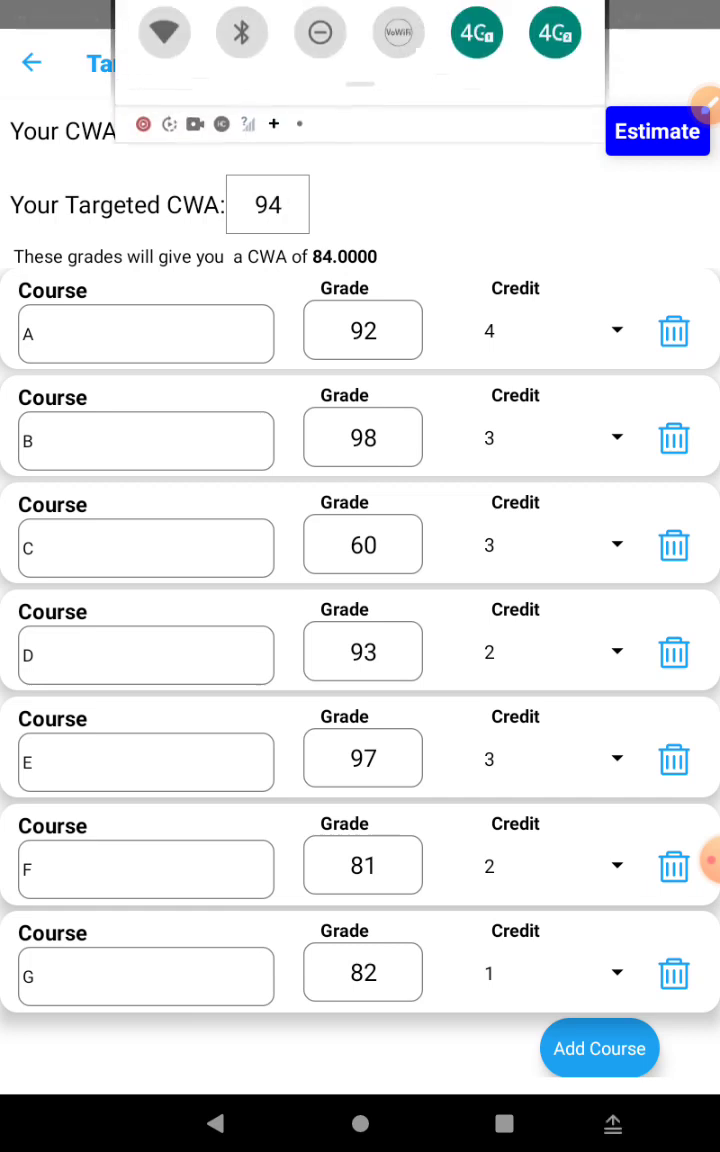
click(617, 756)
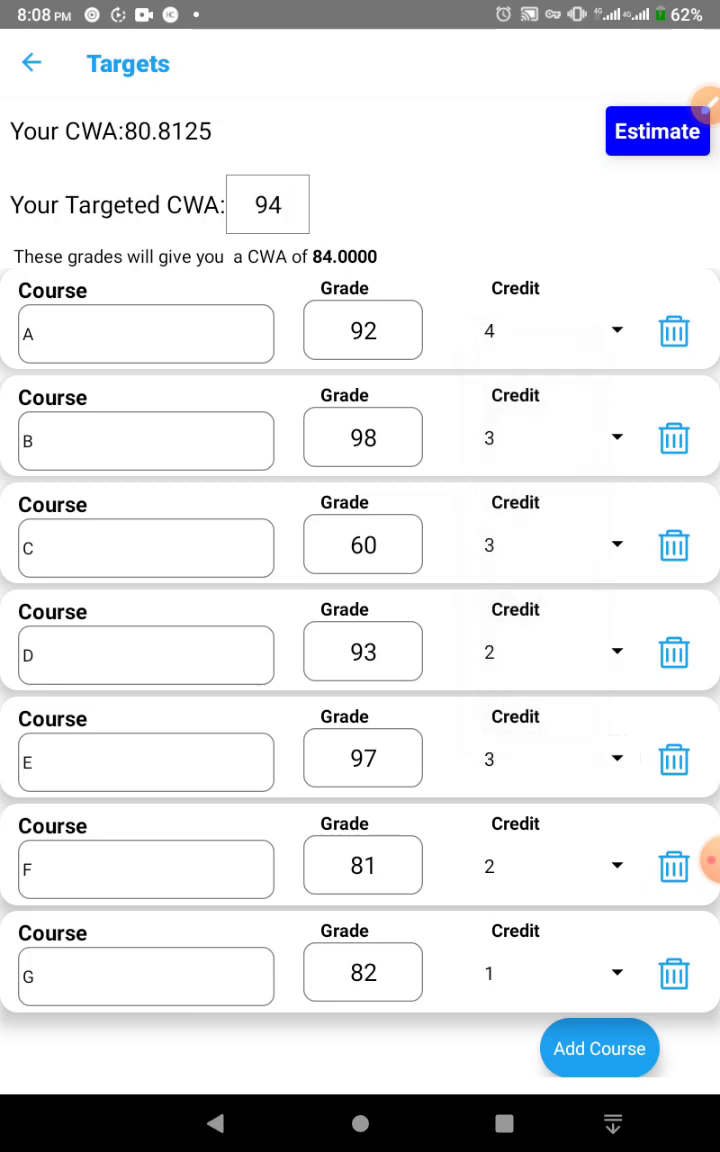